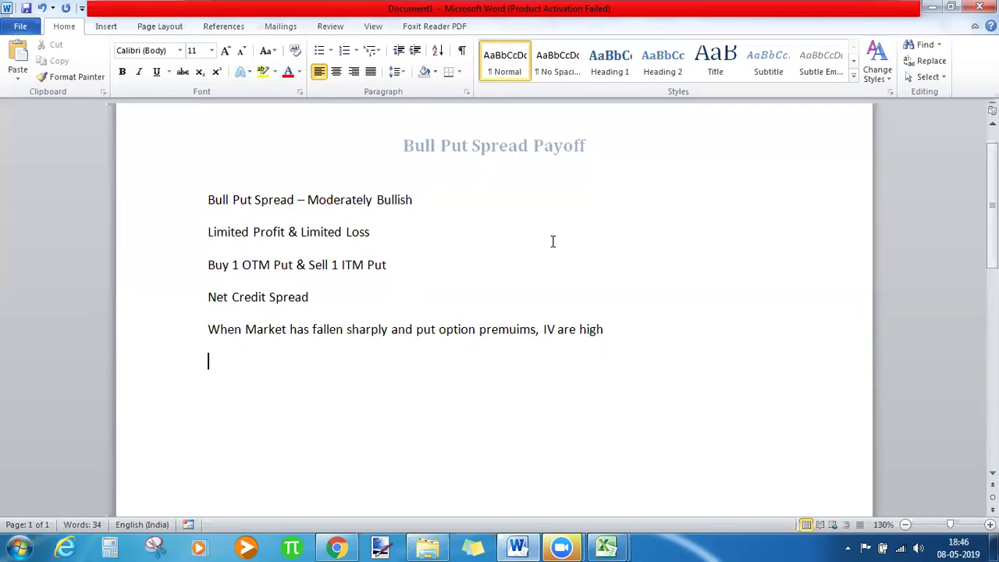
Review the notes on the Bull Put Spread's market view and its two put legs
left_click(390, 267)
left_click(401, 200)
left_click(393, 266)
Switch to Excel and compare the payoff charts in Bull Call Spread.xlsx and Bull Put Spread.xlsx, returning to the Word notes
mouse_move(606, 546)
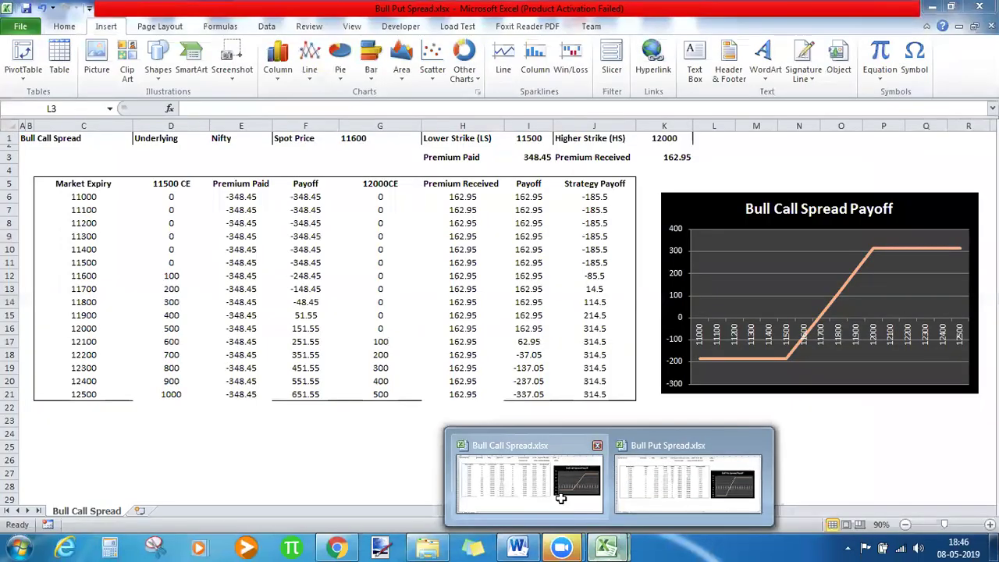
left_click(565, 506)
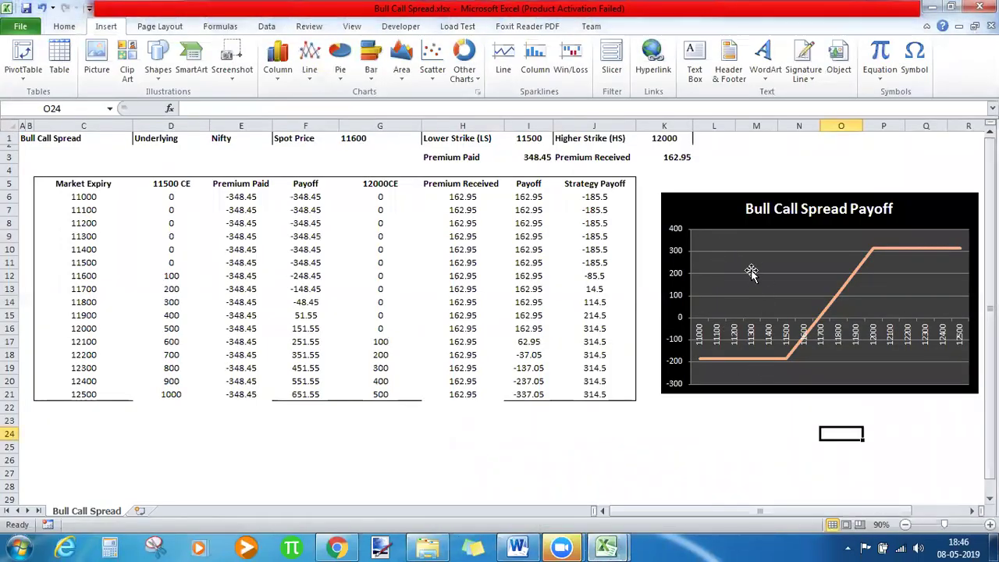
mouse_move(608, 546)
left_click(666, 495)
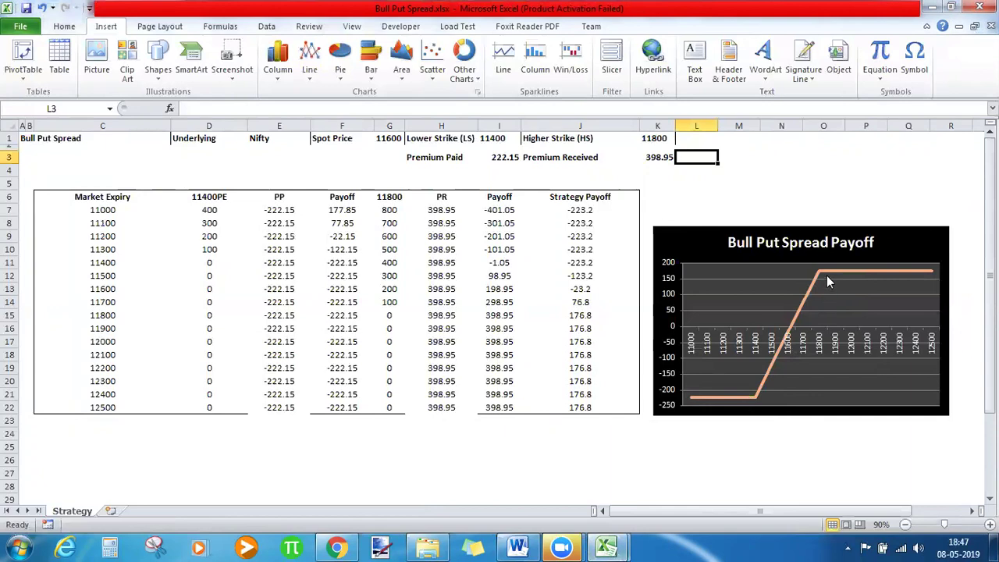
mouse_move(837, 273)
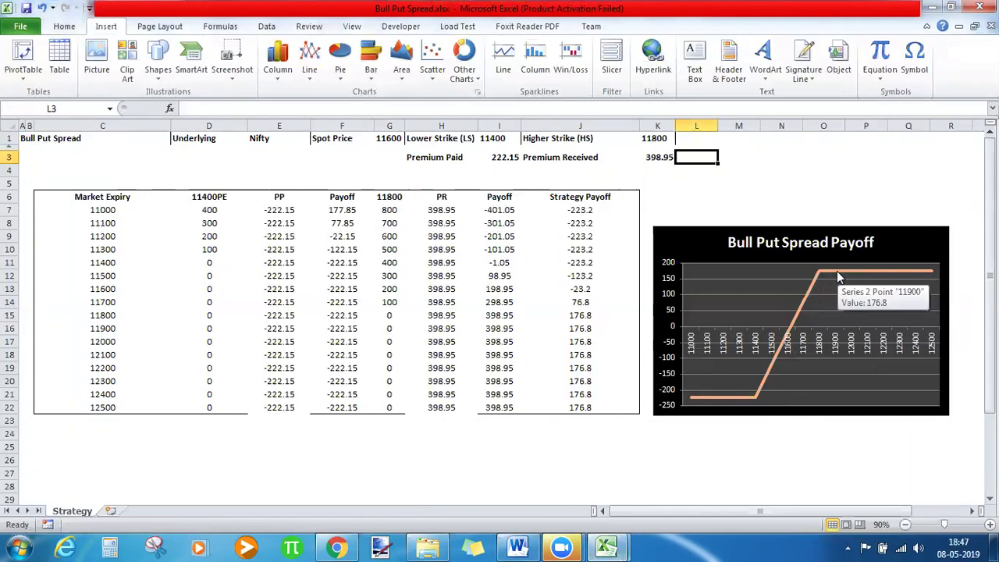
left_click(933, 7)
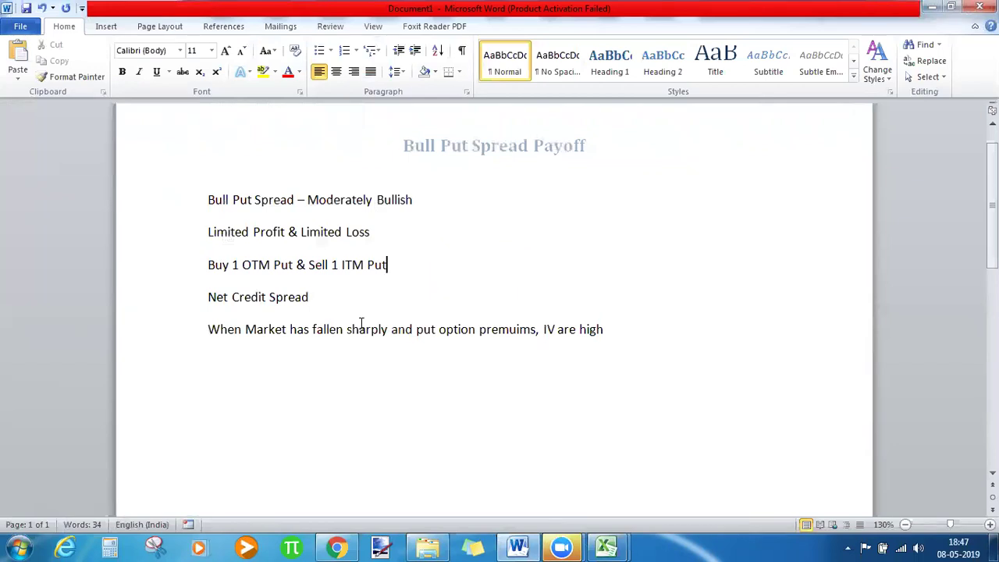
Return to Bull Put Spread.xlsx in Excel and check the spot price, lower strike, higher strike and premium received cells
mouse_move(608, 545)
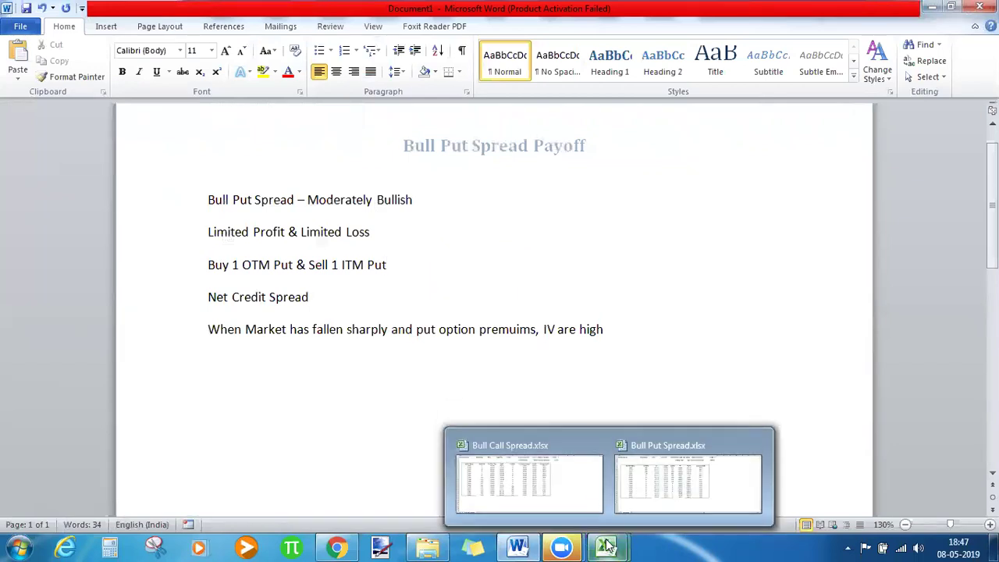
left_click(650, 501)
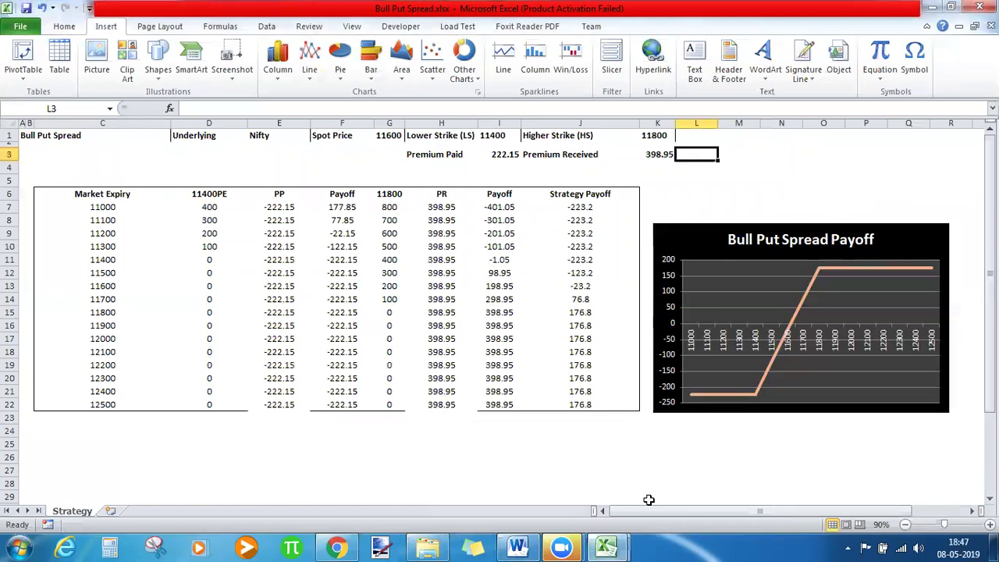
left_click(381, 135)
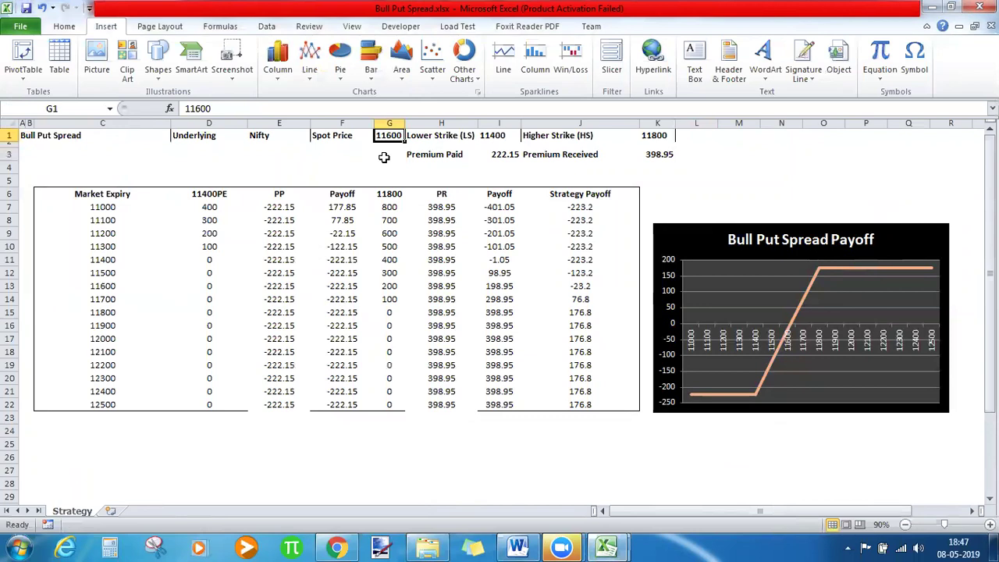
left_click(495, 135)
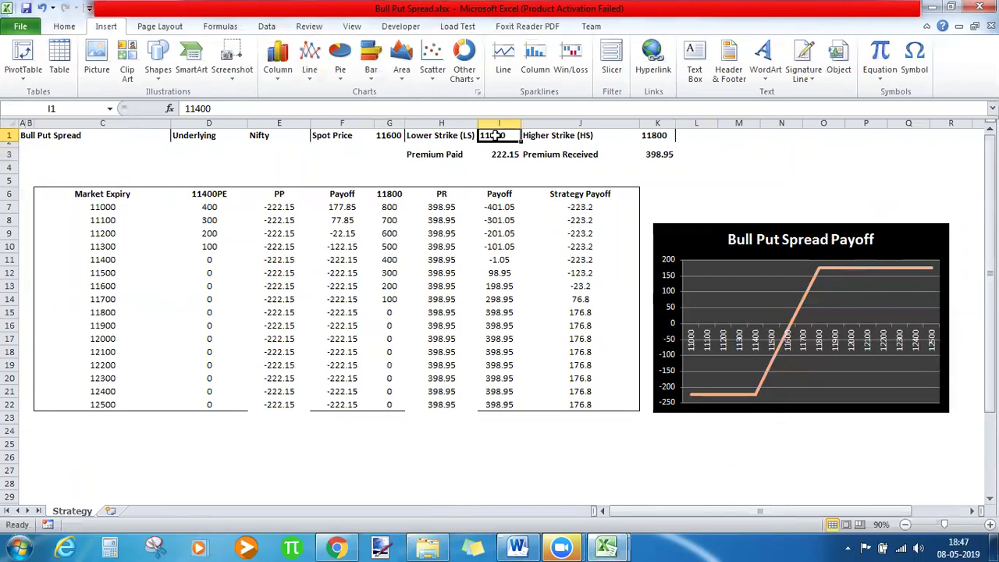
left_click(652, 136)
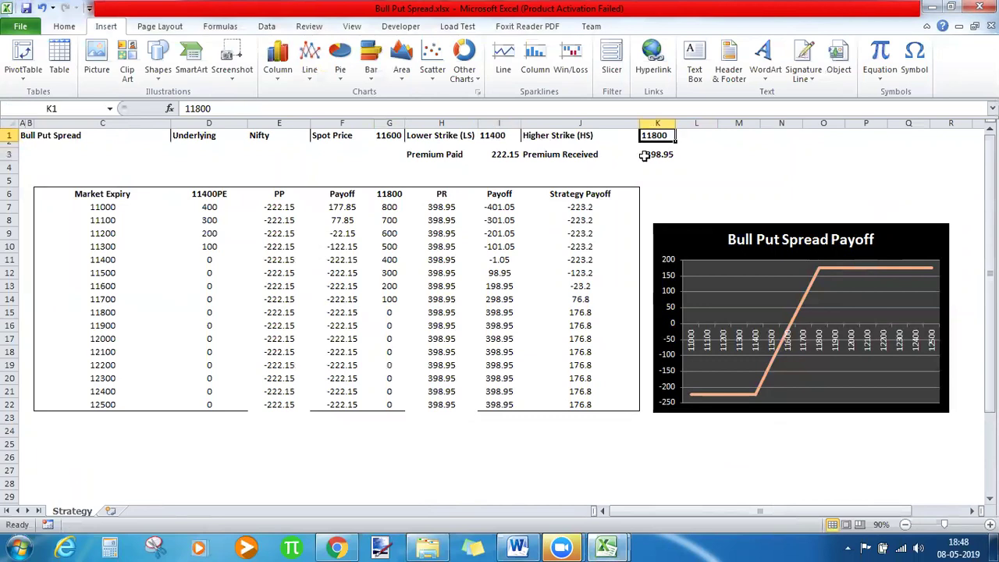
left_click(659, 154)
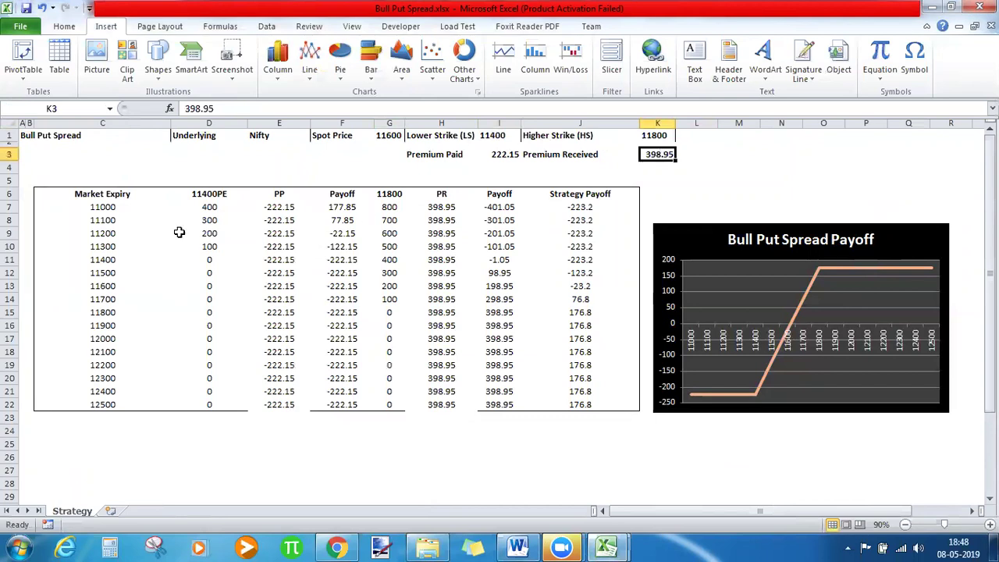
Review the Market Expiry values and autofit the width of column C to its contents
left_click_drag(104, 207, 102, 403)
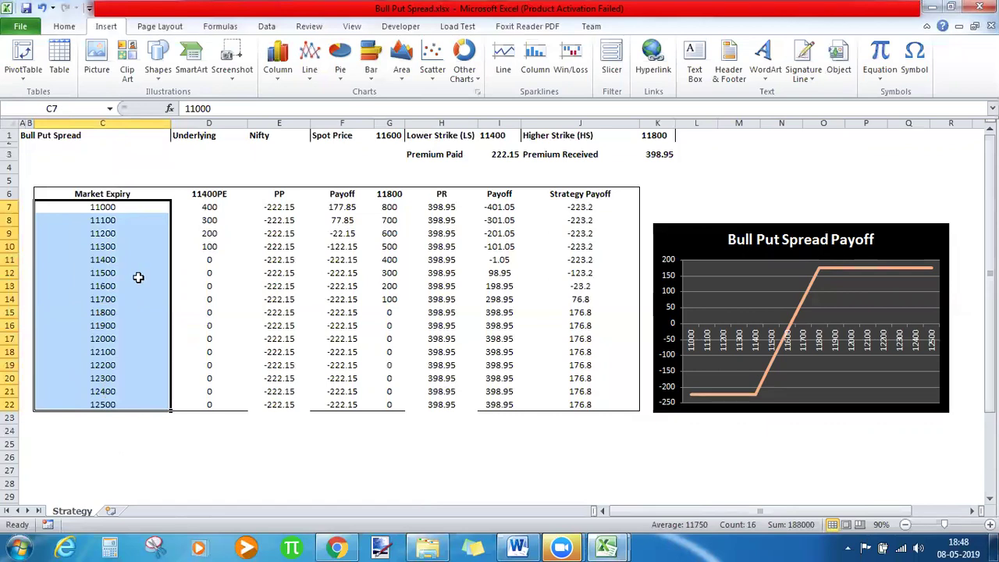
double_click(170, 125)
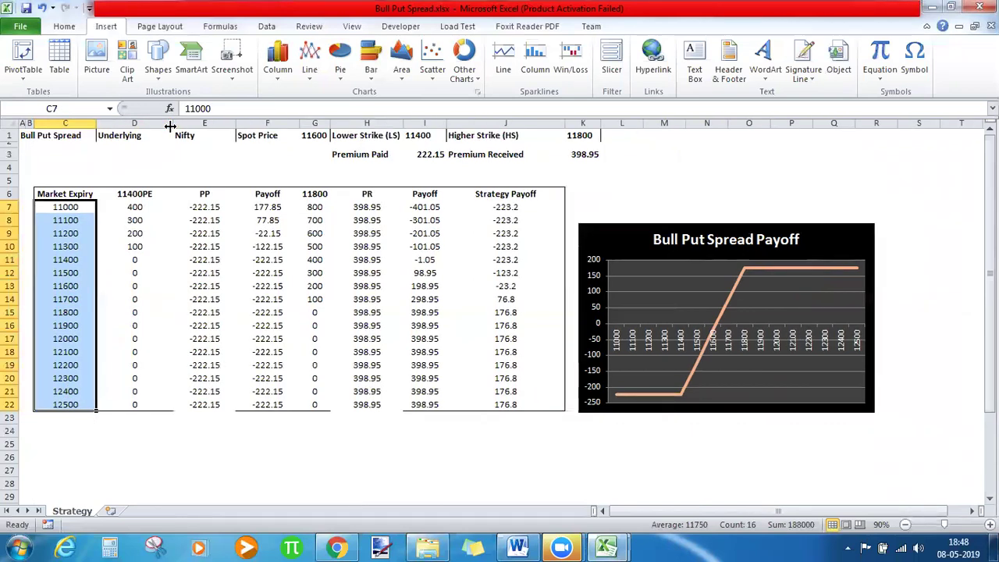
left_click(277, 466)
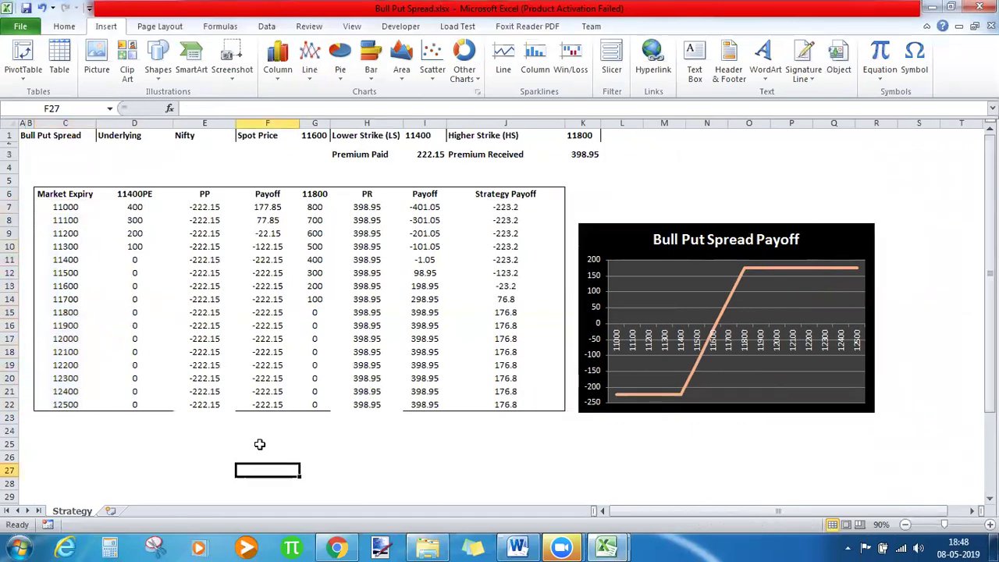
Examine the 11400PE and 11800 put leg blocks of the table, including their premium and payoff columns
left_click_drag(143, 197, 249, 402)
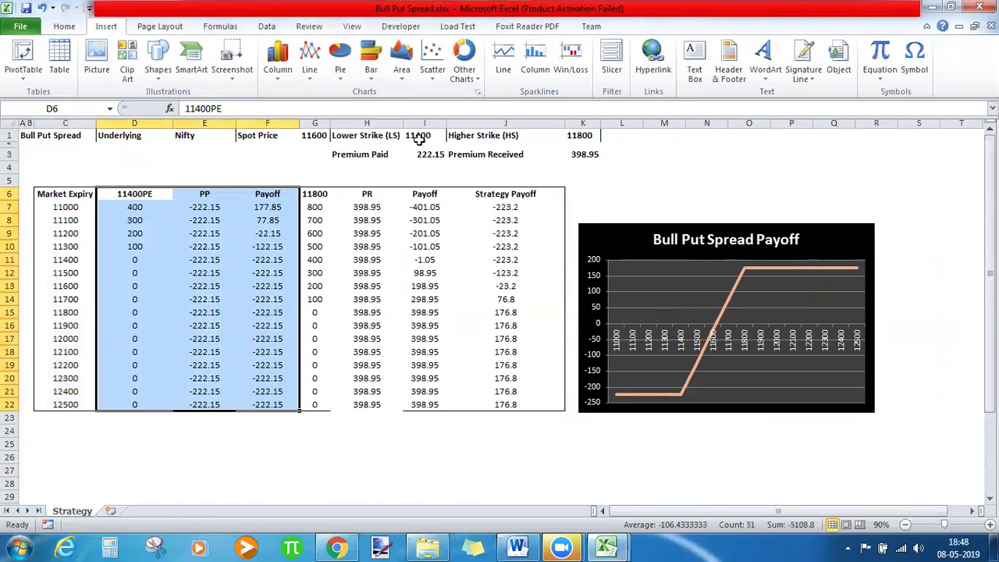
left_click_drag(314, 196, 408, 390)
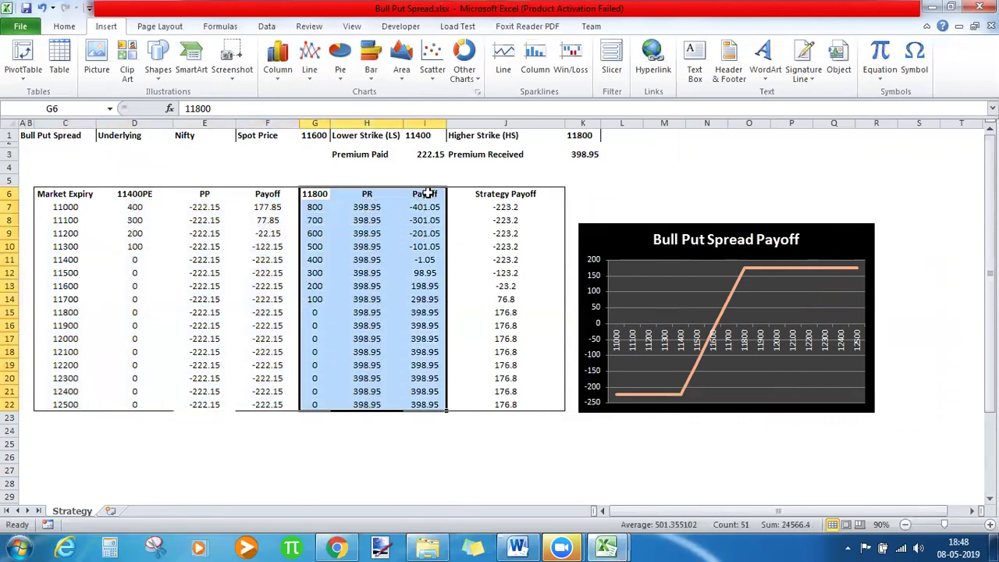
left_click(409, 440)
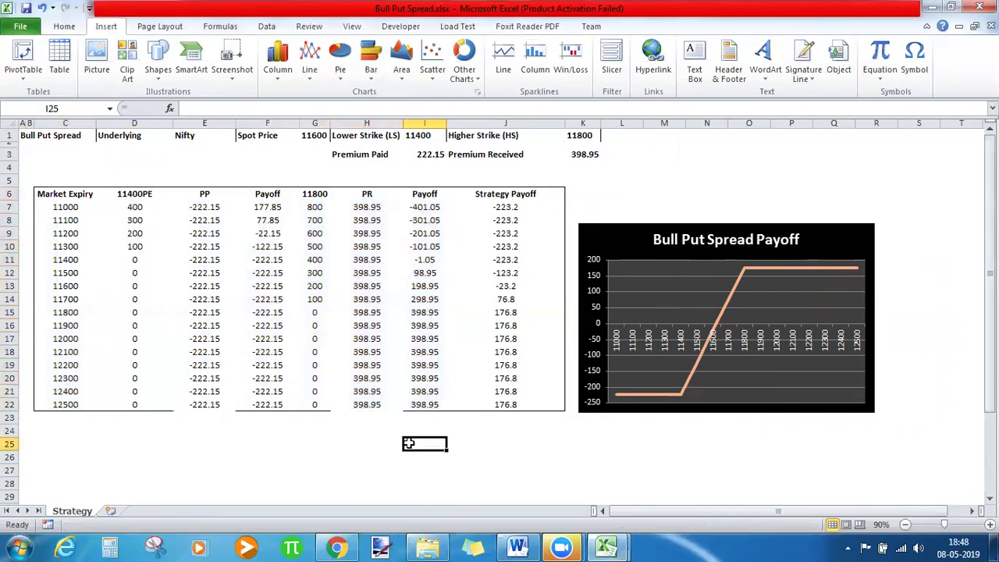
Examine the 11400PE value, premium paid and payoff formulas in the row for the 11000 market expiry
left_click(134, 209)
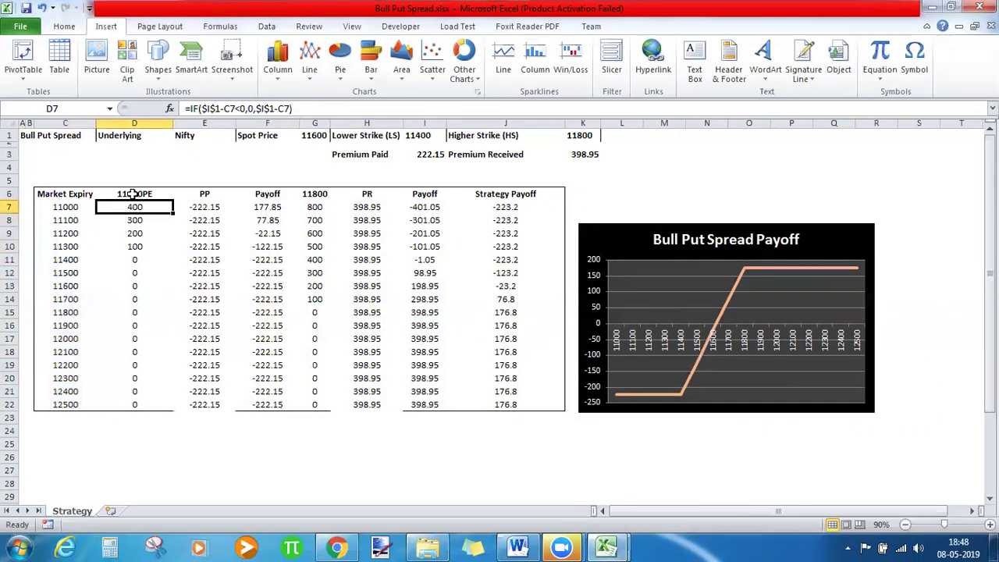
left_click(70, 207)
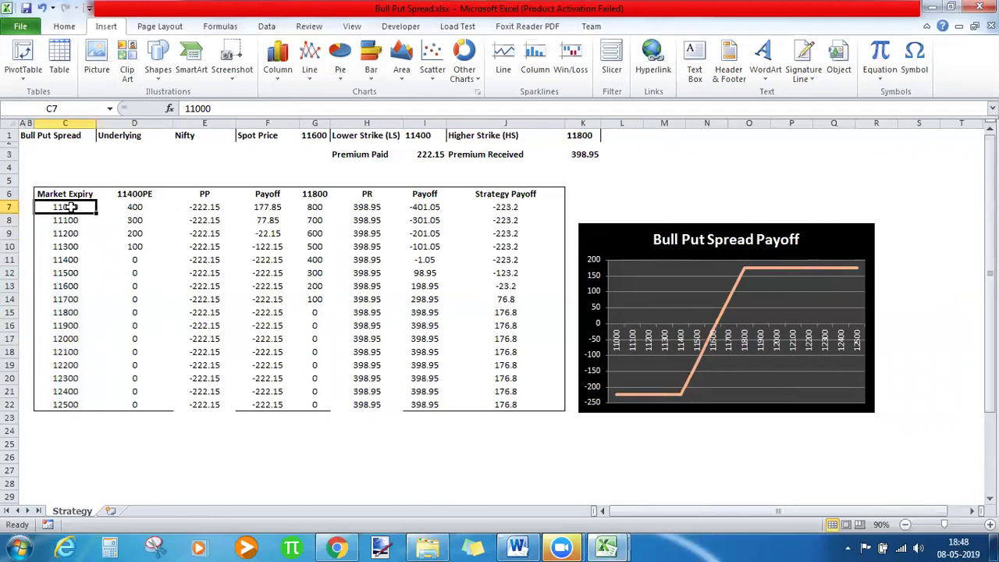
left_click(132, 207)
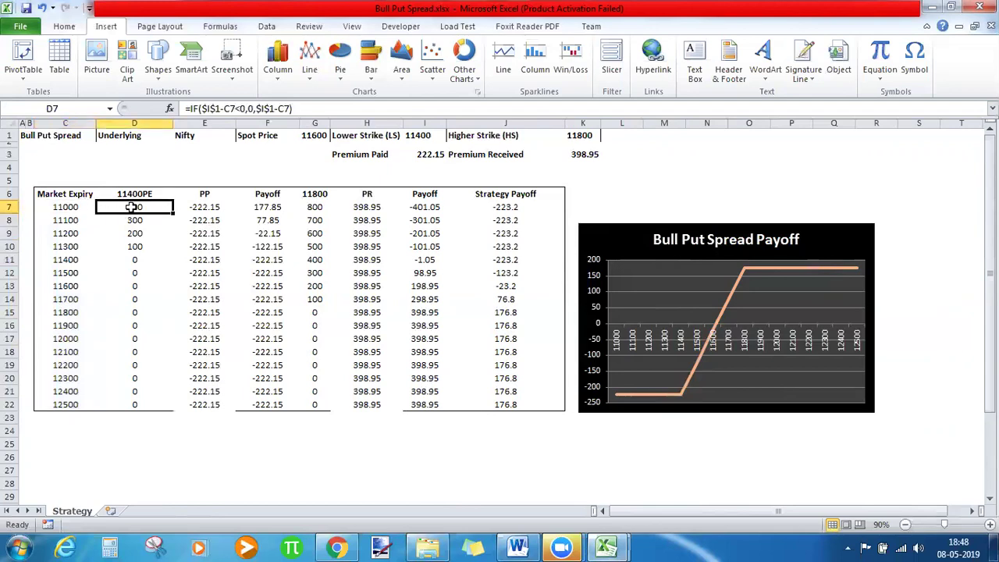
left_click(207, 207)
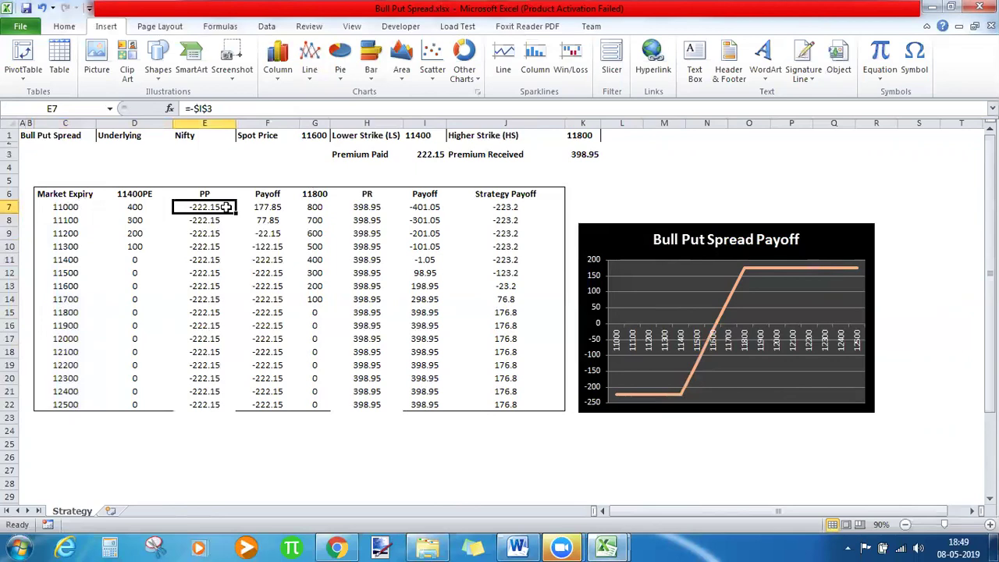
left_click(136, 208)
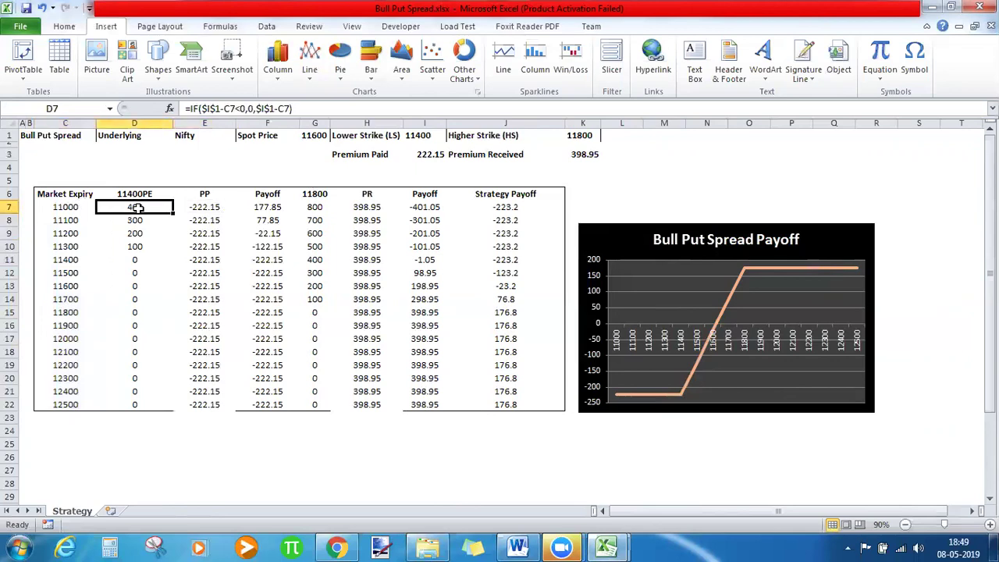
left_click(209, 206)
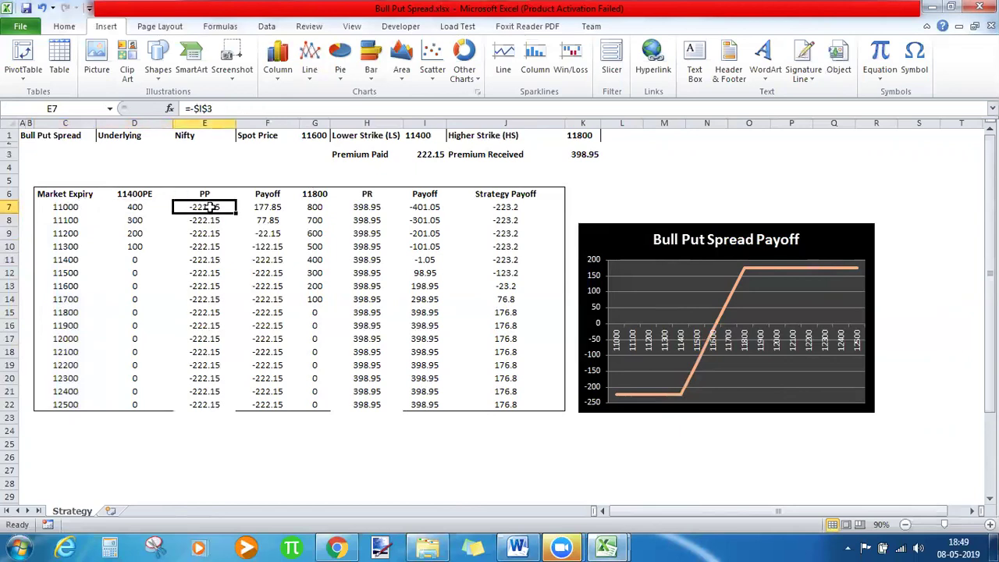
left_click(272, 205)
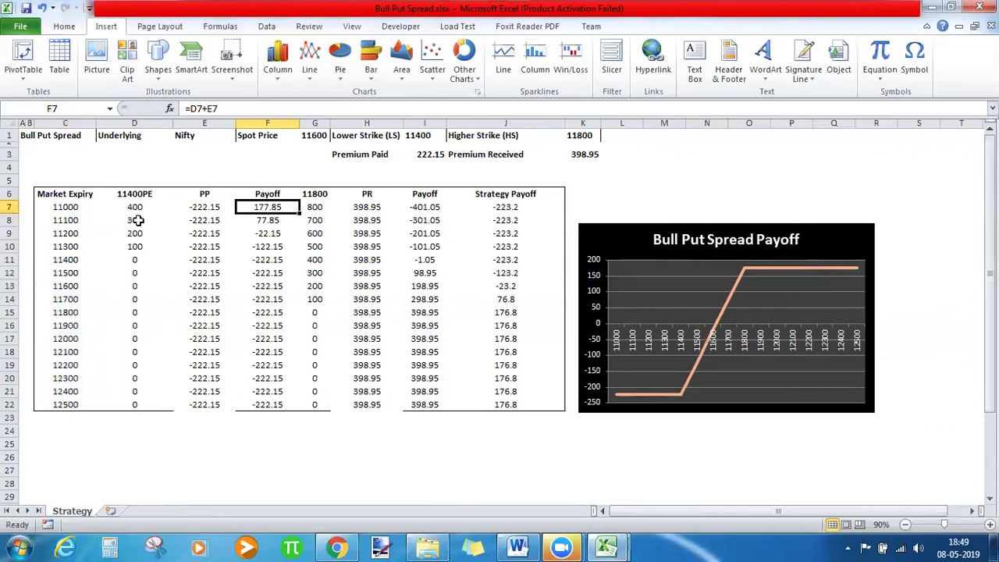
Examine the 11400PE, PP and Payoff columns of the bought put down to the 12500 expiry
left_click_drag(138, 207, 136, 400)
left_click(139, 260)
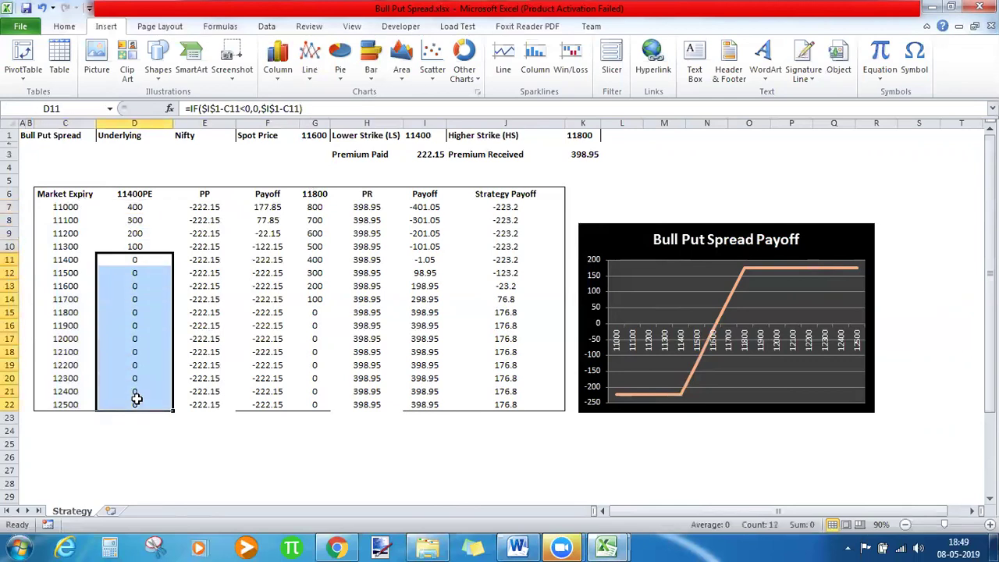
left_click_drag(204, 259, 207, 405)
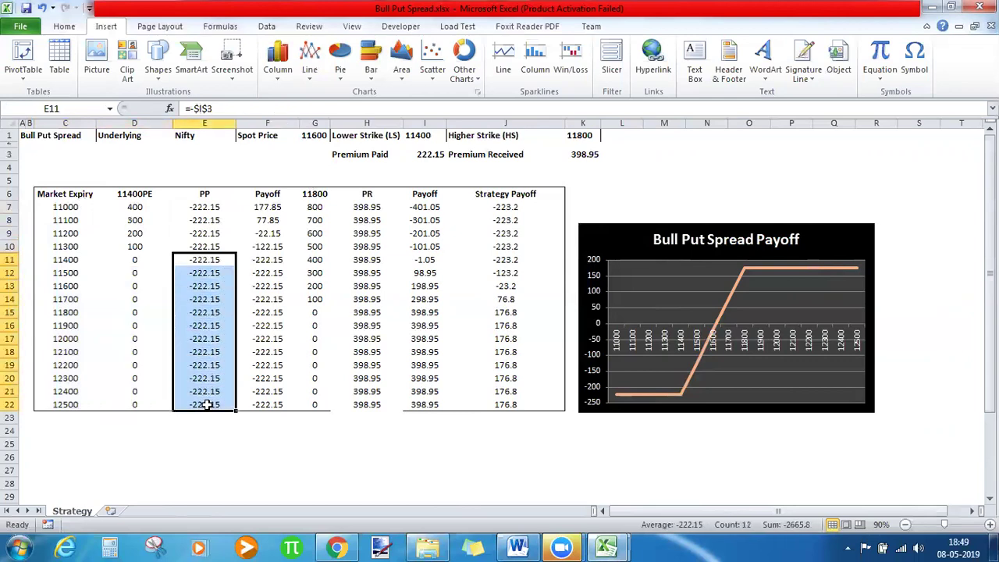
left_click_drag(268, 208, 265, 406)
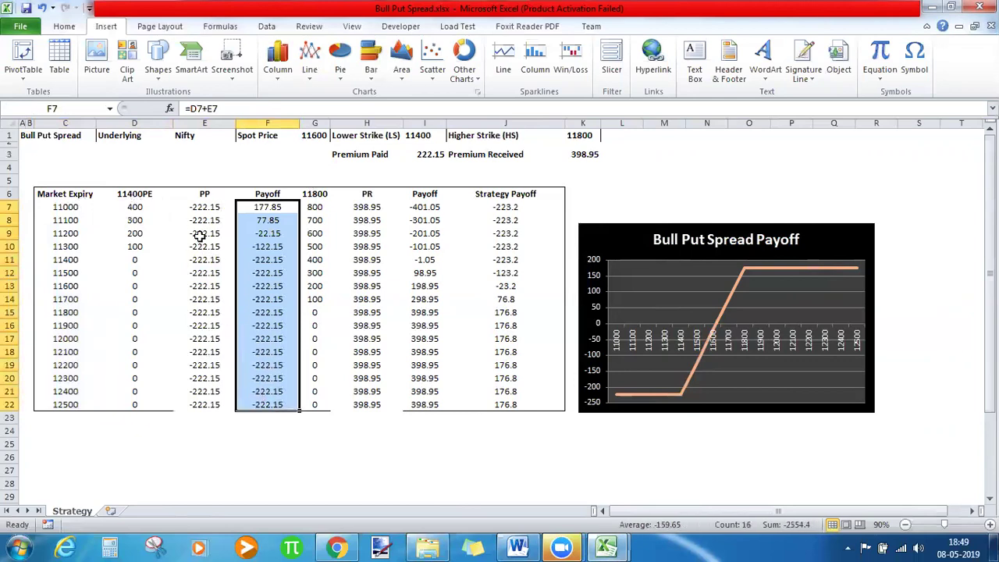
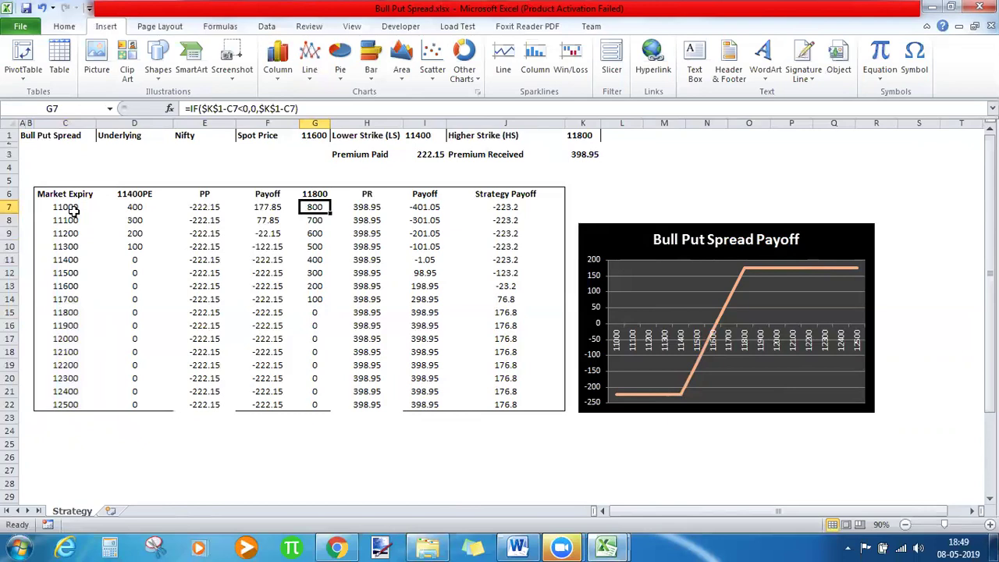
Examine the sold 11800 put's values across expiries, its premium received column and its payoff formula for the 11000 expiry
left_click(323, 195)
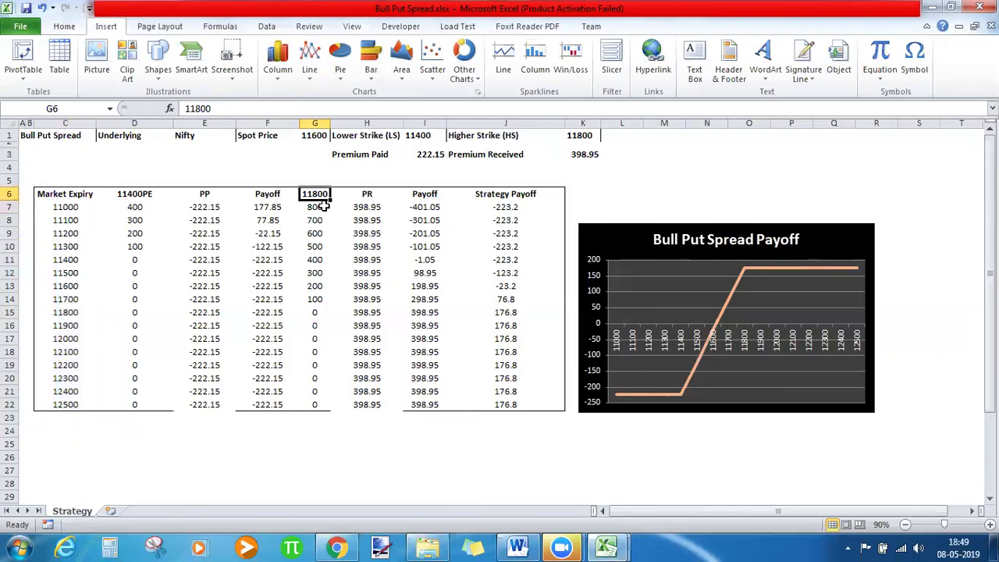
left_click(322, 208)
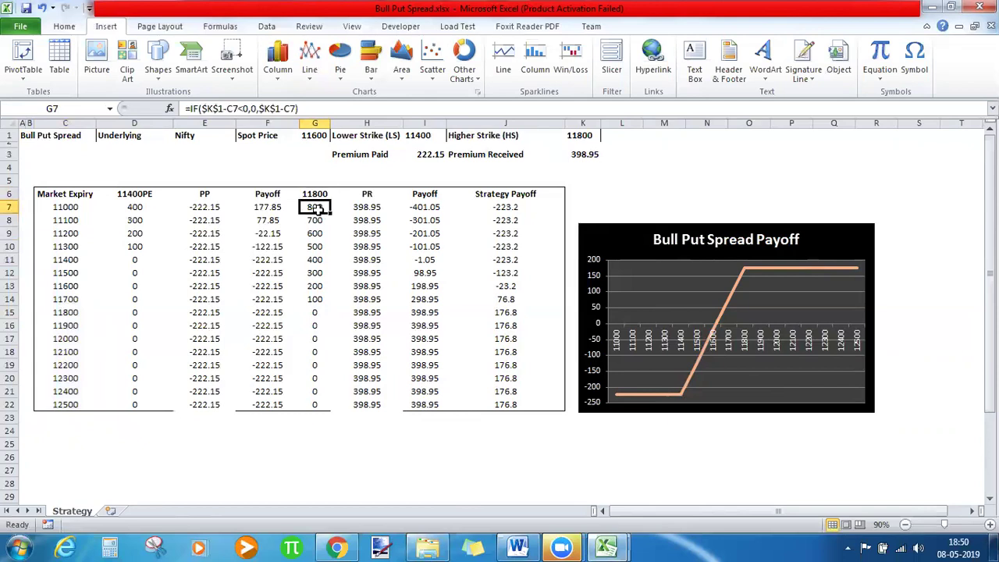
left_click(72, 221)
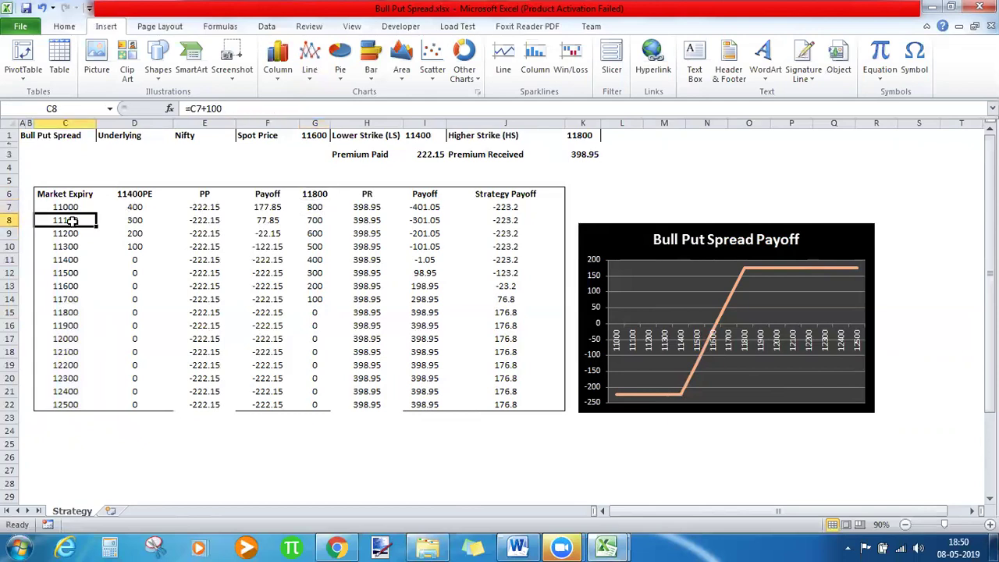
left_click(315, 220)
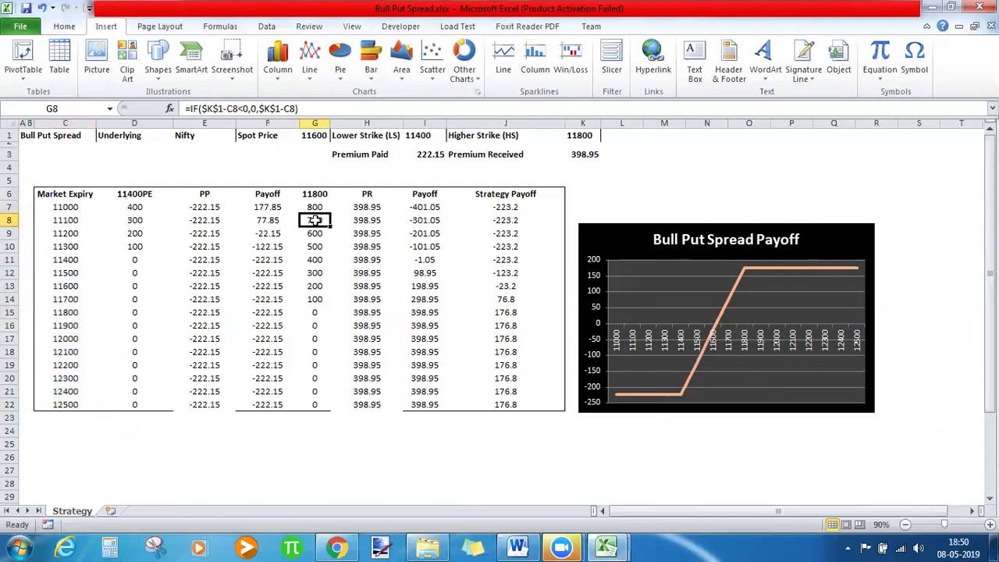
left_click_drag(316, 207, 319, 295)
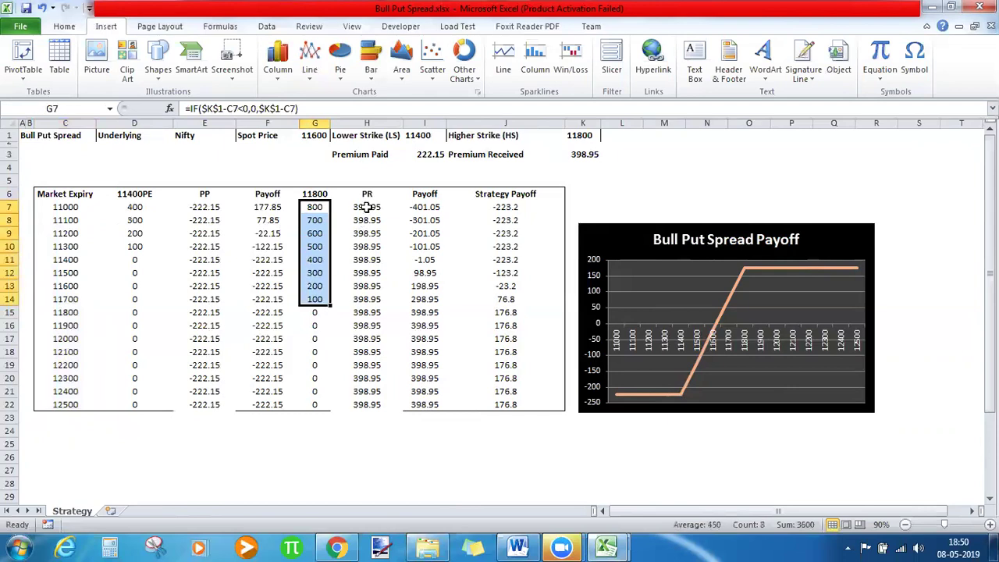
left_click_drag(368, 207, 364, 404)
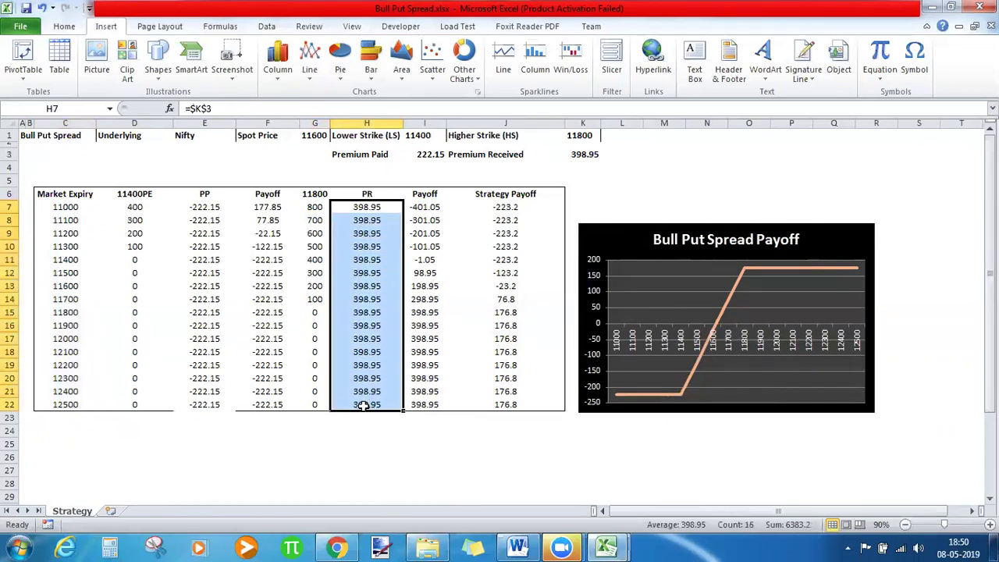
left_click(423, 207)
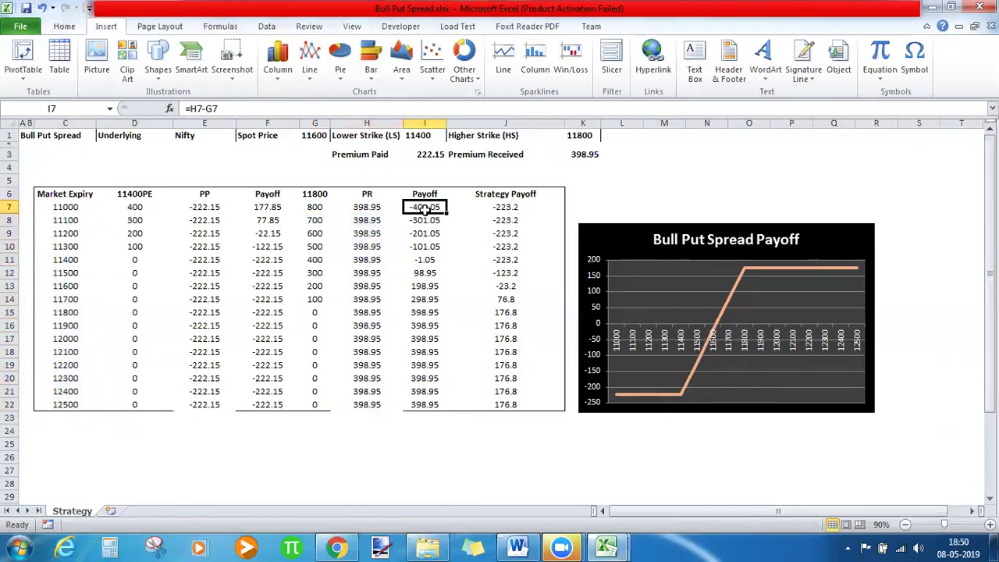
Examine how the sold 11800 put's payoff is calculated from premium received and put value at the 11000 and 11300 expiries
left_click(373, 212)
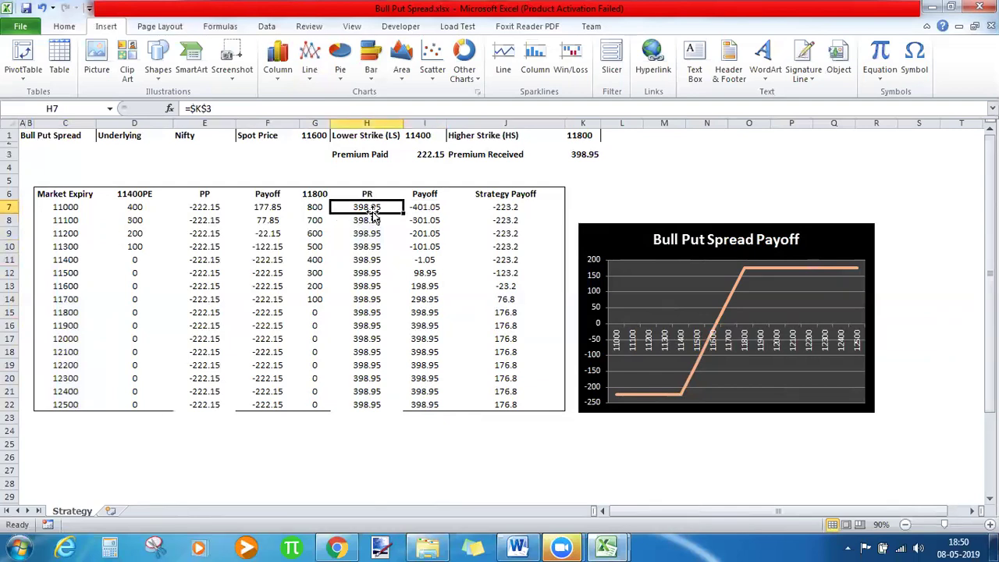
left_click(315, 208)
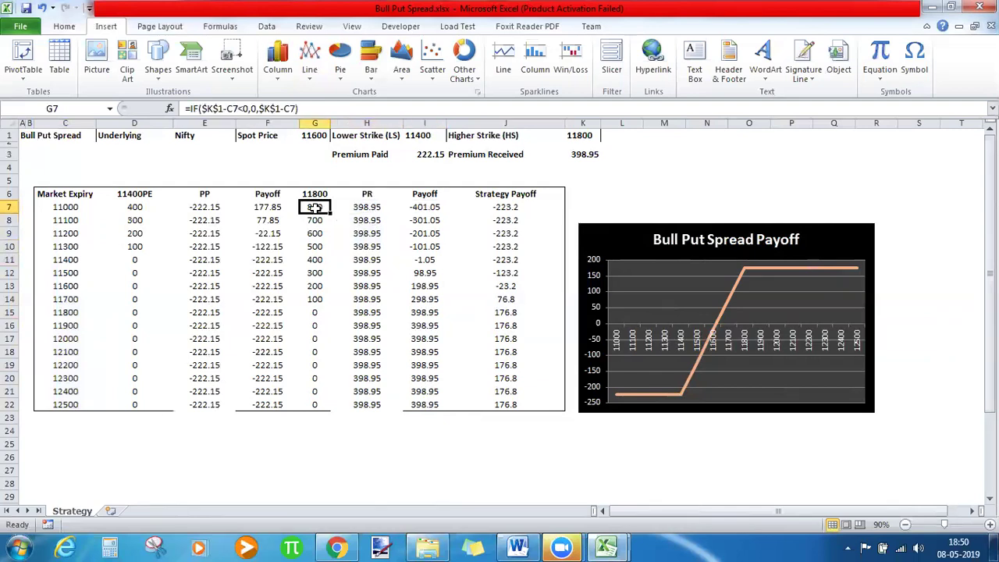
left_click(424, 208)
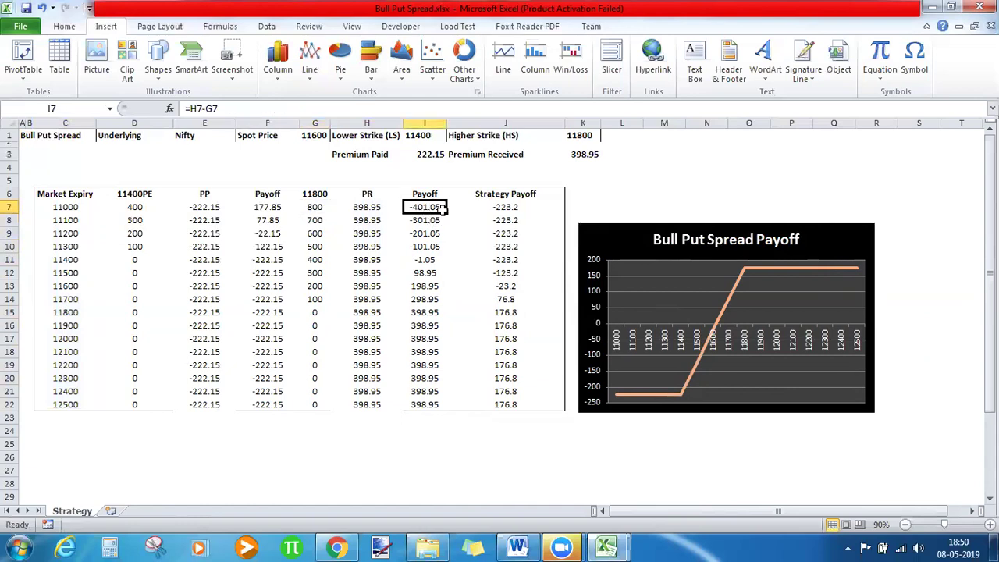
left_click(374, 248)
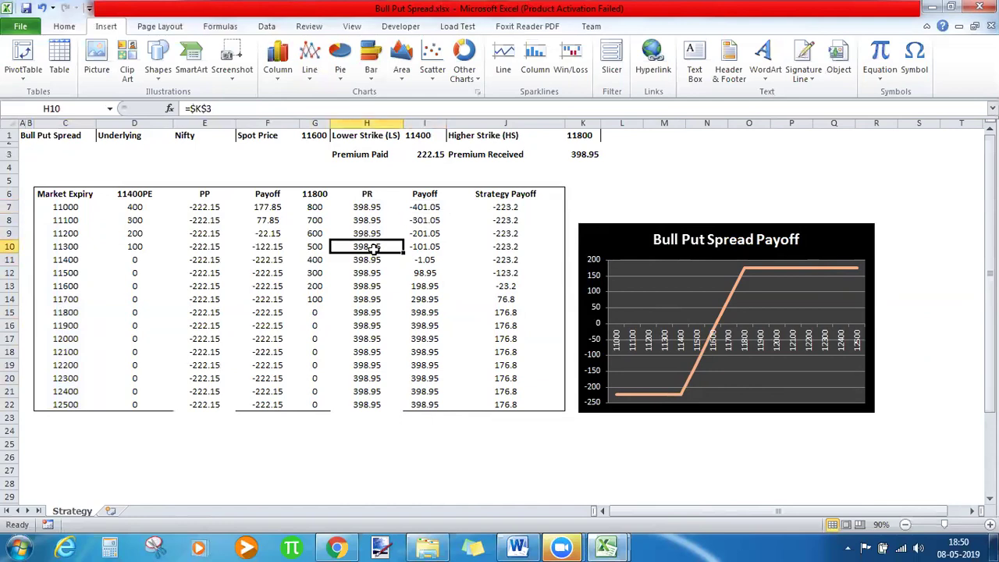
left_click(314, 246)
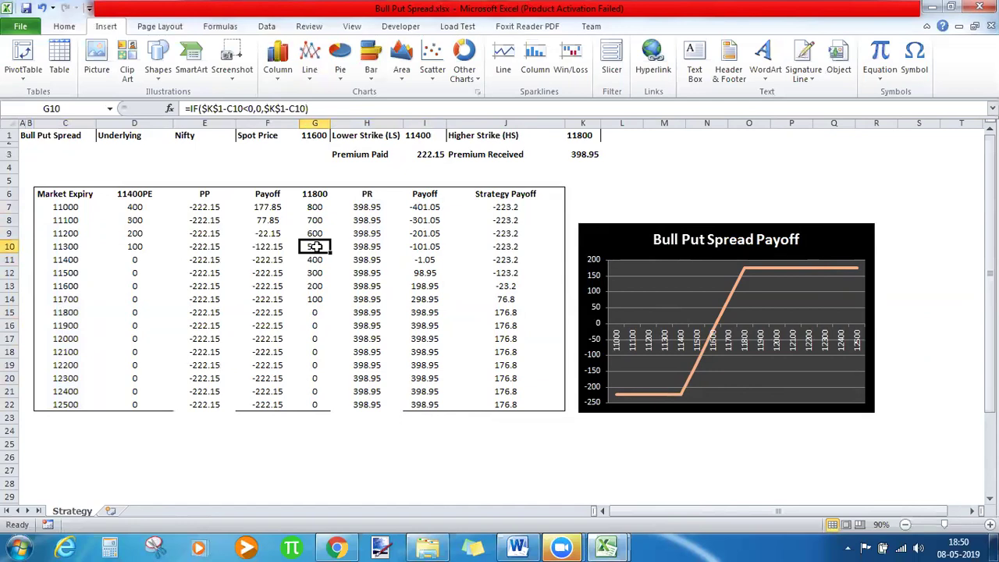
left_click(362, 248)
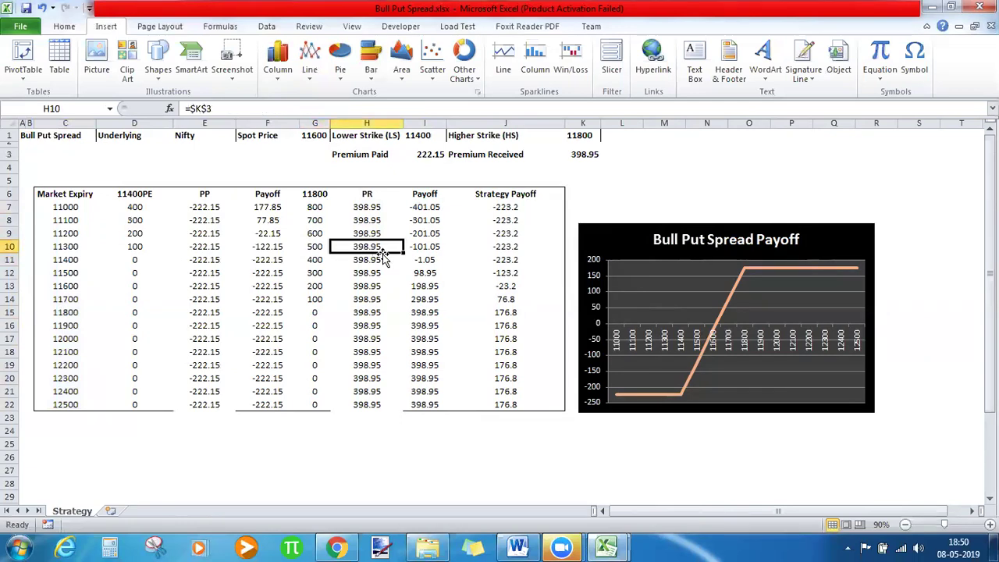
left_click(430, 247)
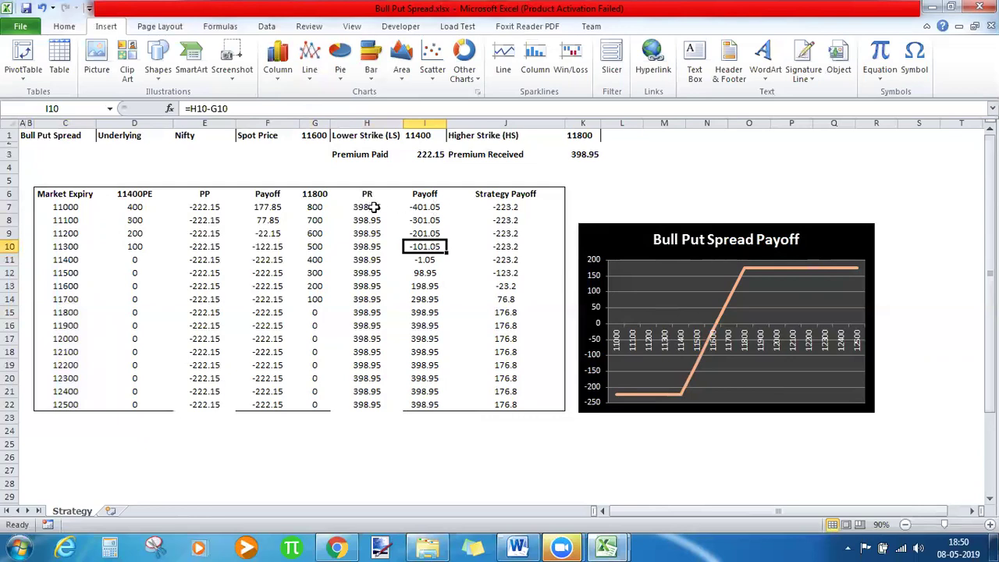
Examine both put legs' payoff columns together with the Strategy Payoff formula and its column down to the 12500 expiry
left_click_drag(320, 209, 356, 207)
left_click_drag(423, 207, 423, 400)
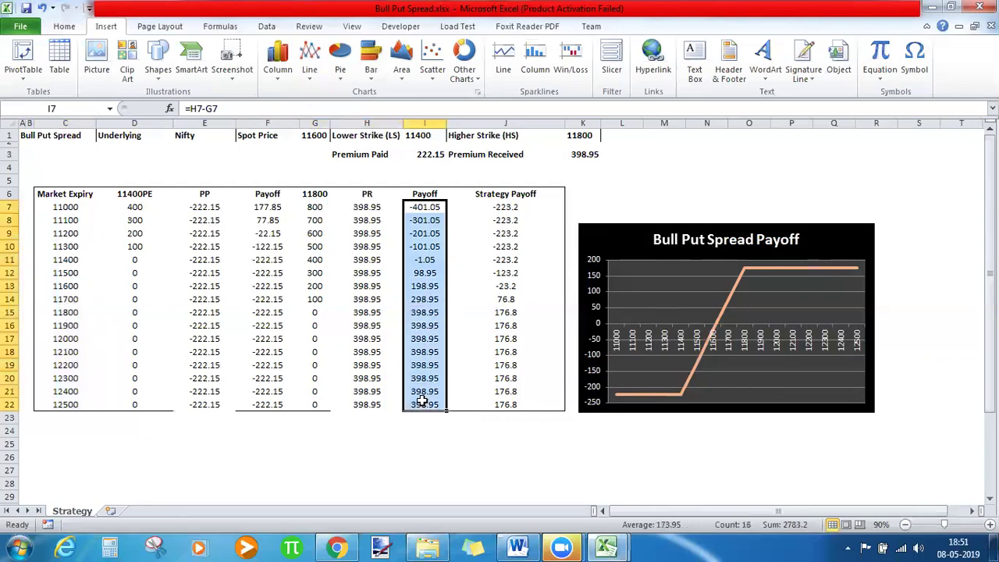
left_click_drag(268, 208, 269, 406, "ctrl")
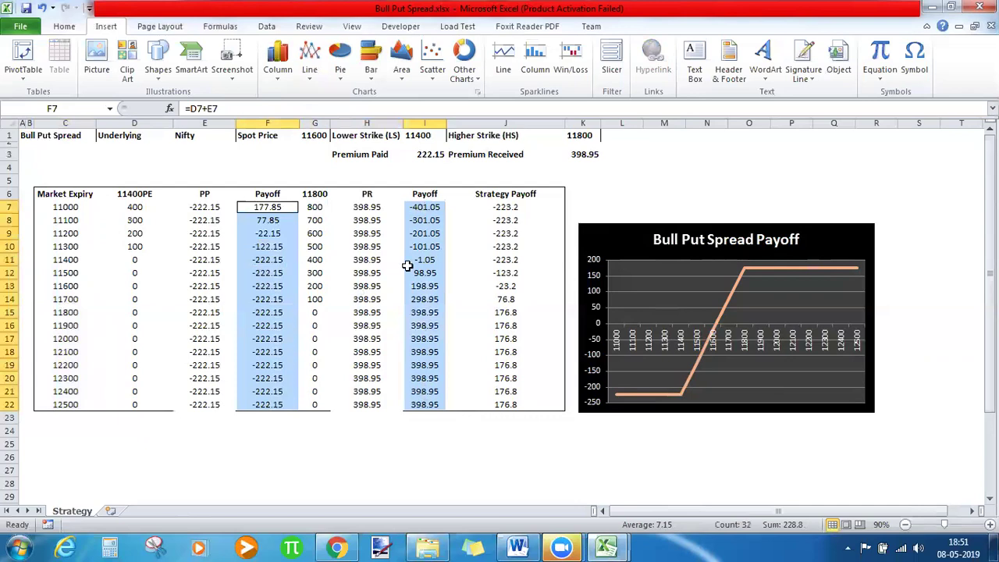
left_click(501, 207, "ctrl")
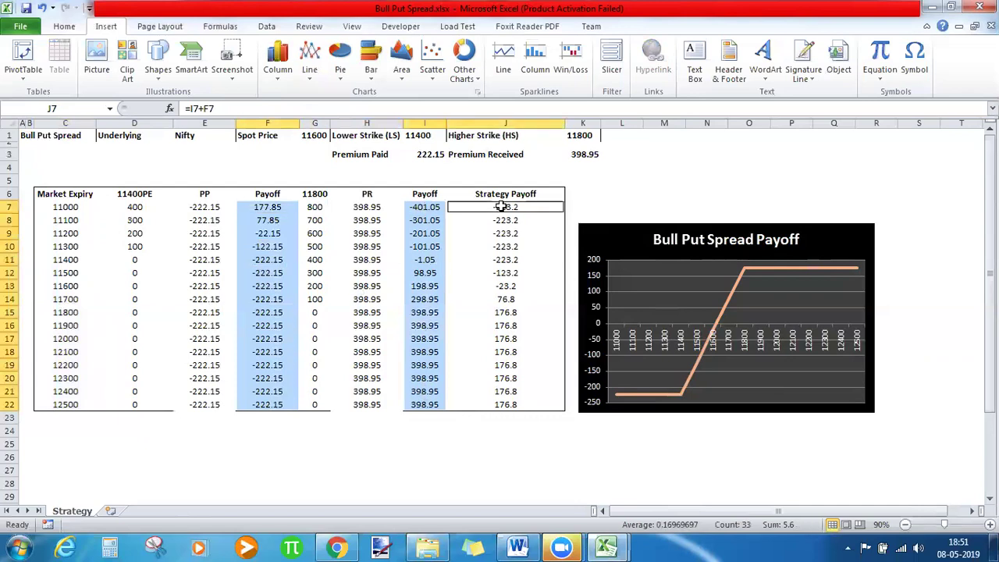
left_click_drag(501, 207, 502, 416)
left_click(515, 447)
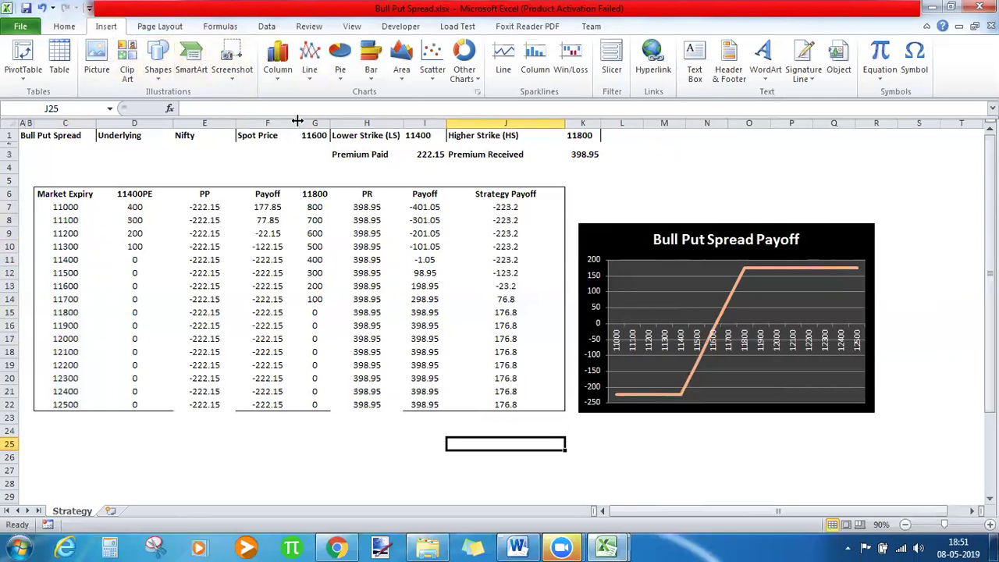
Review the line chart types and inspect the payoff chart's data source and series values range, leaving the series unchanged
left_click(309, 81)
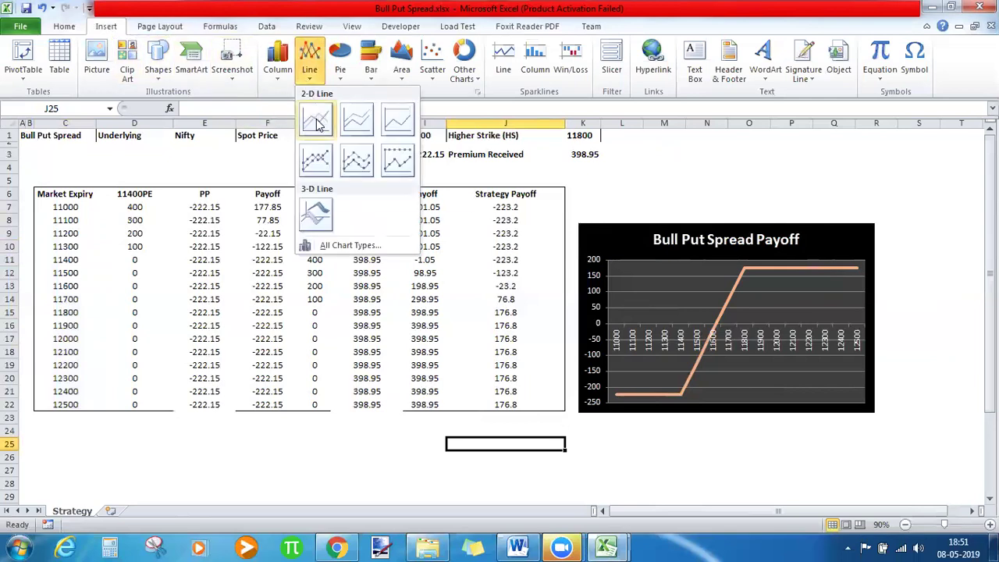
right_click(608, 240)
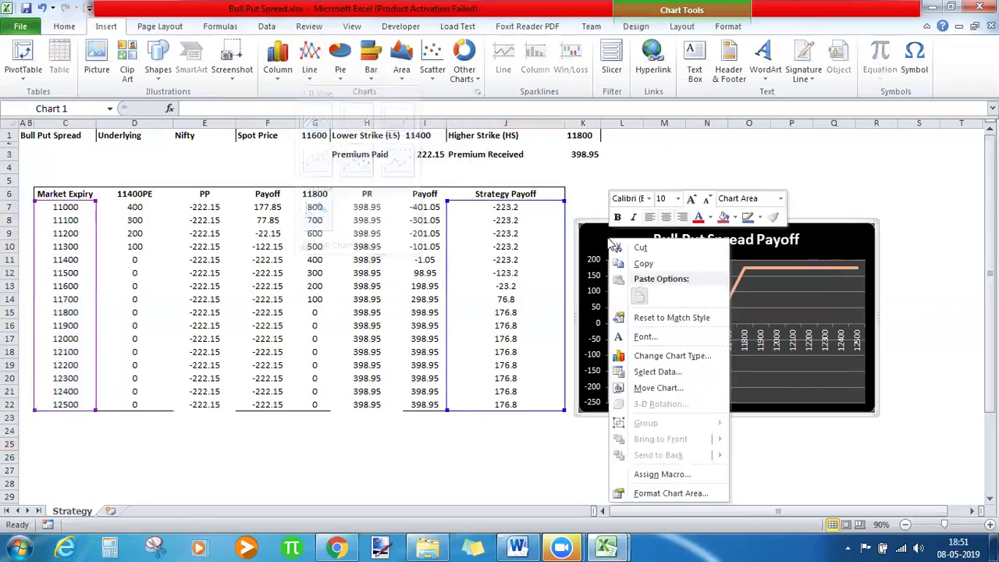
left_click(650, 372)
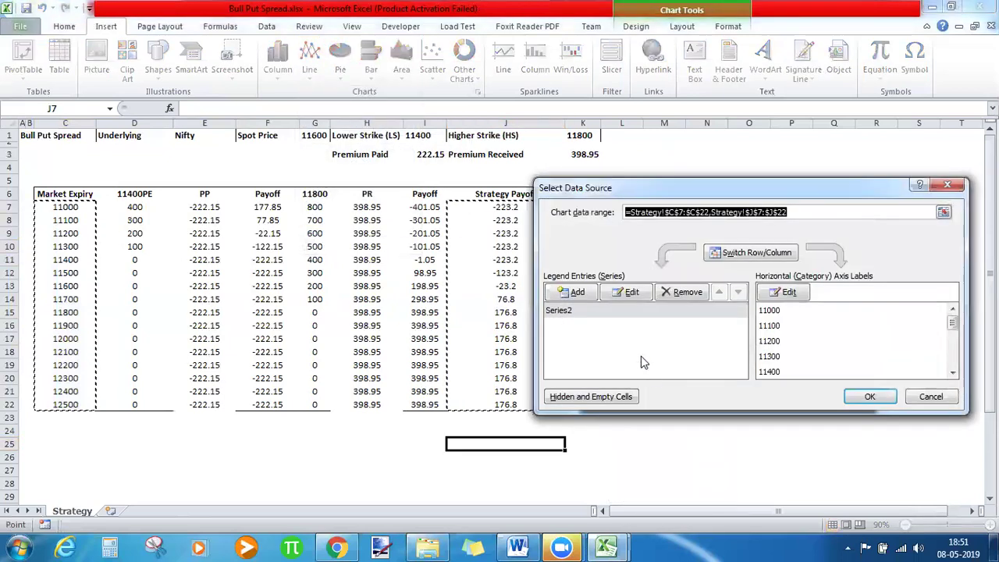
left_click(580, 312)
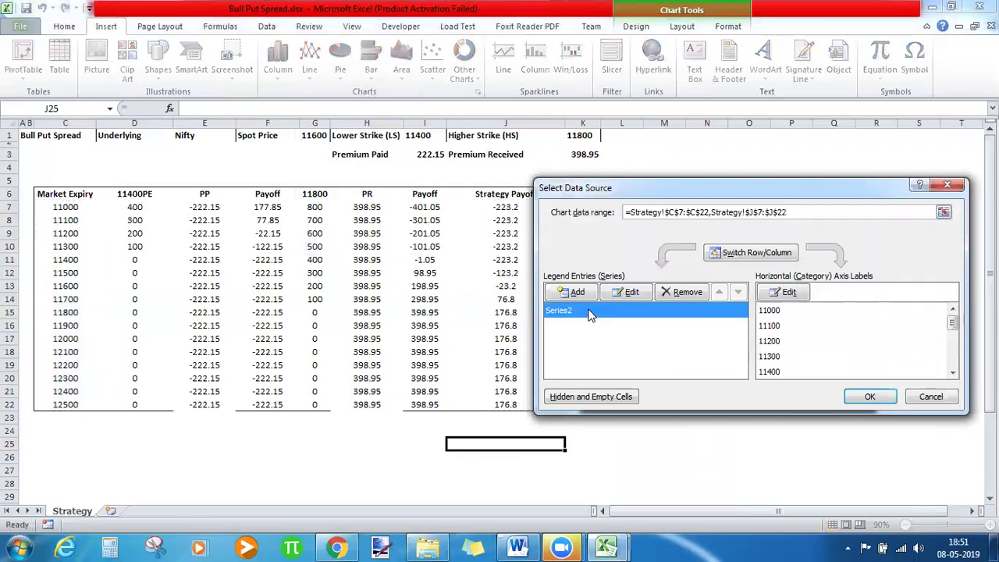
left_click(613, 292)
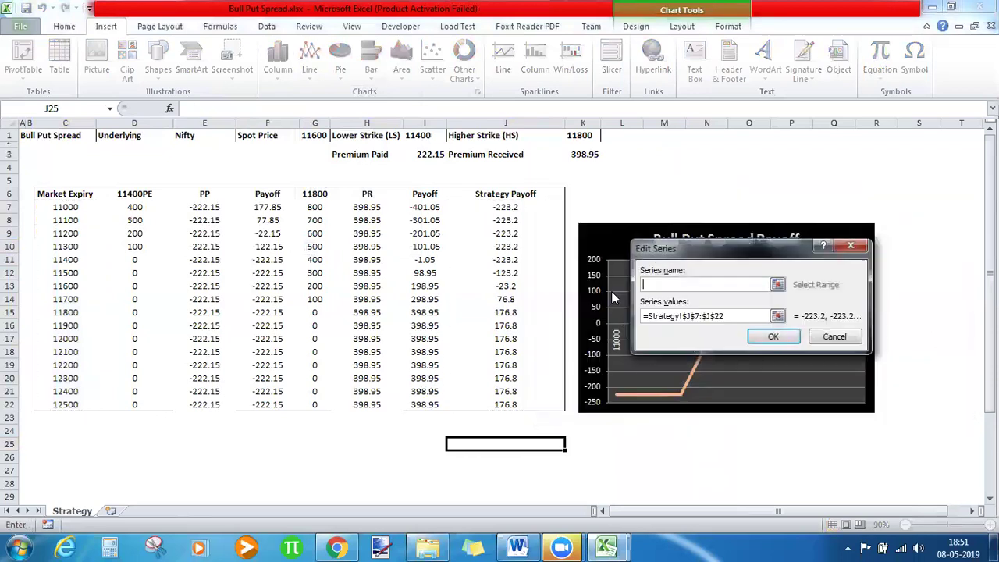
left_click(751, 315)
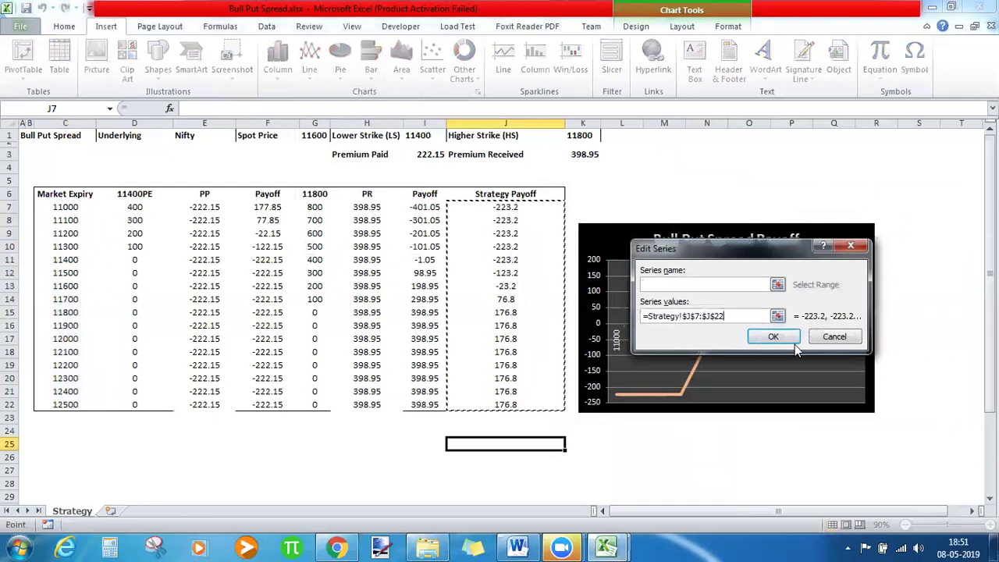
left_click(827, 341)
Inspect the payoff chart's horizontal axis label range in the Market Expiry column and close the data source settings
left_click(790, 292)
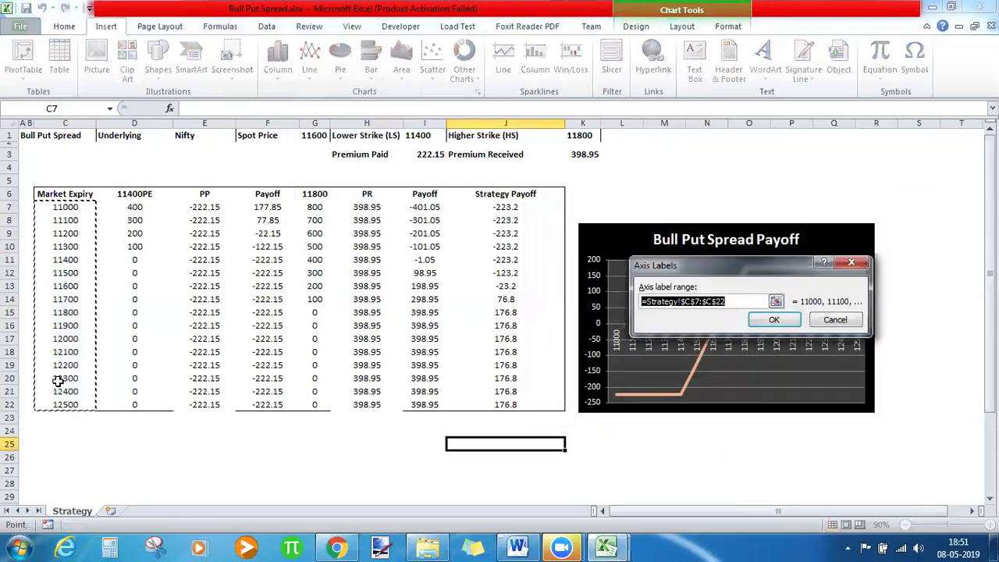
left_click(758, 325)
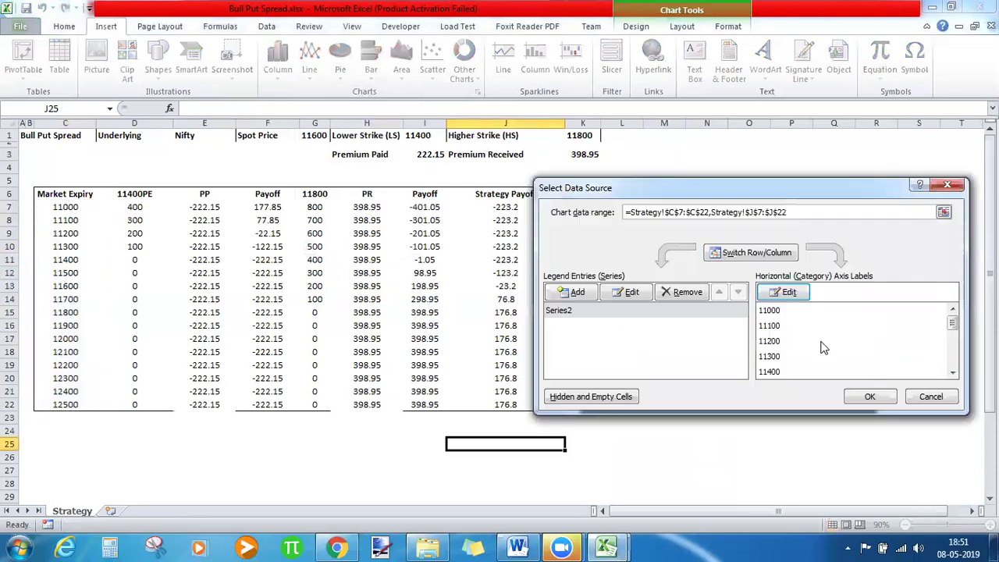
left_click(873, 397)
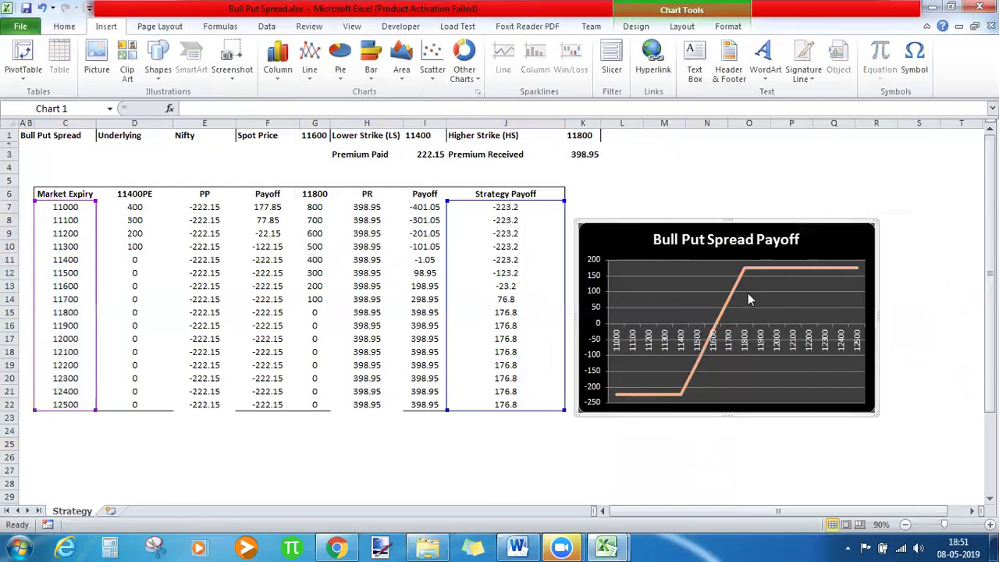
left_click(715, 459)
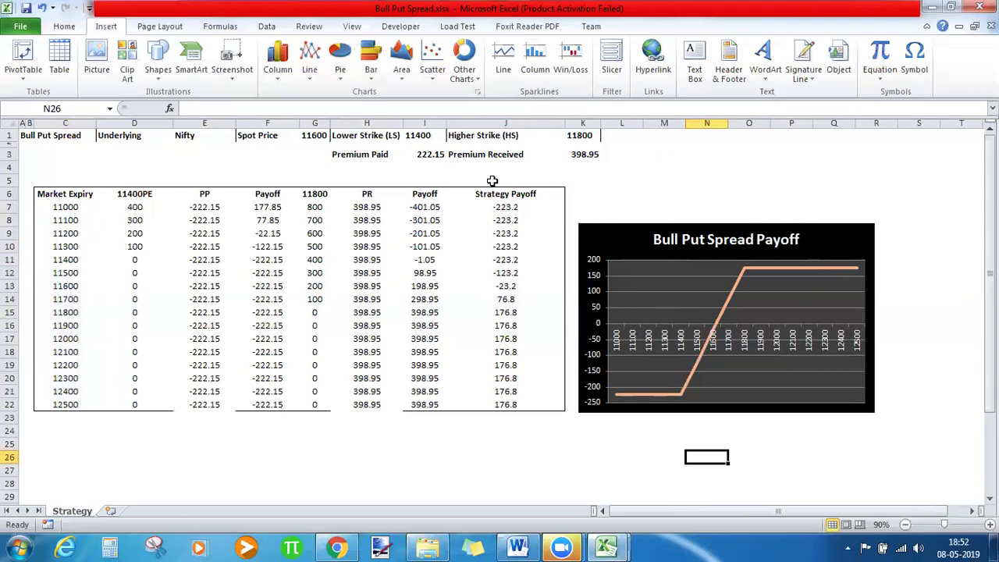
Examine the higher strike and compare the premium received with the premium paid above the payoff table
left_click(574, 135)
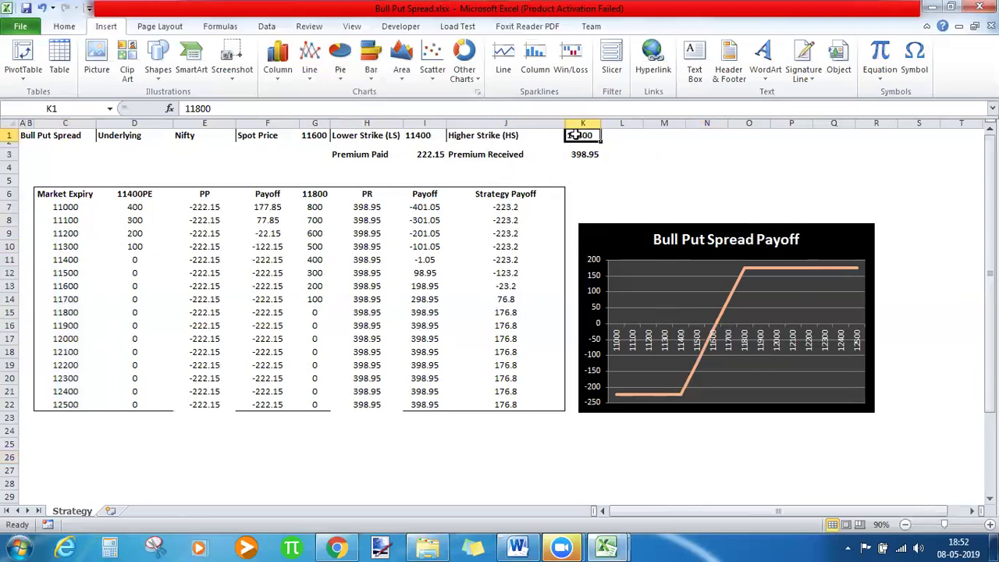
left_click(580, 155)
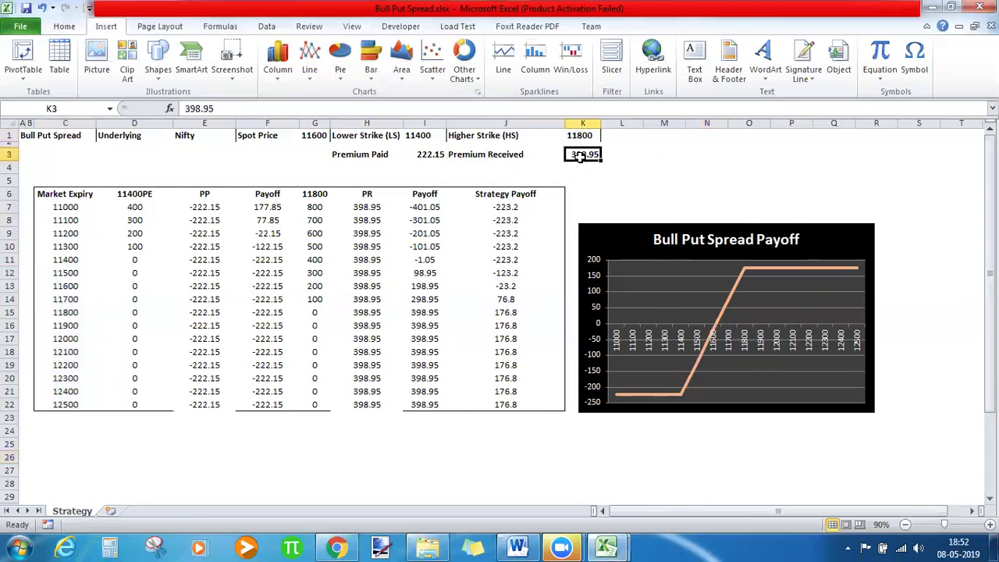
left_click(424, 156)
left_click(581, 154)
left_click(626, 157)
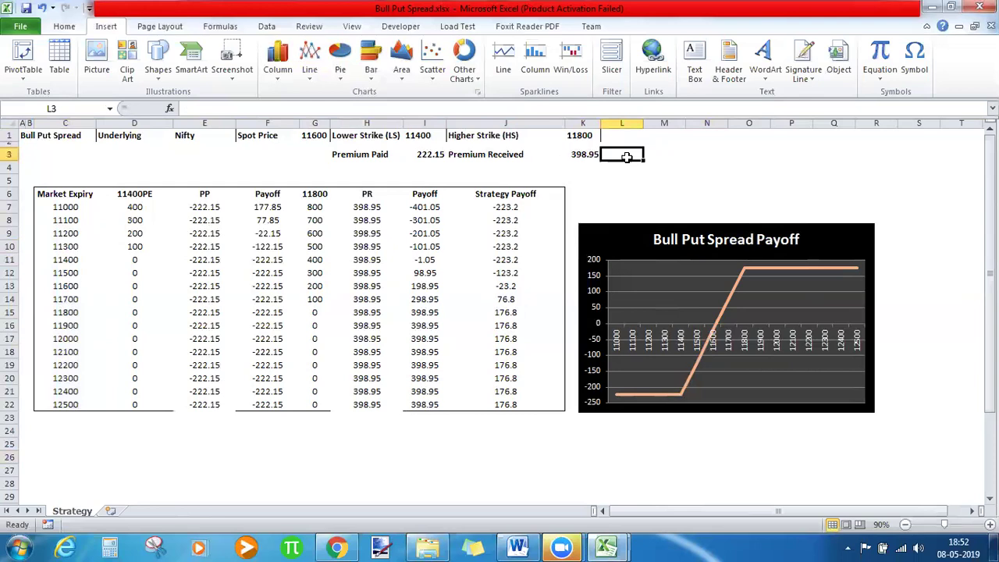